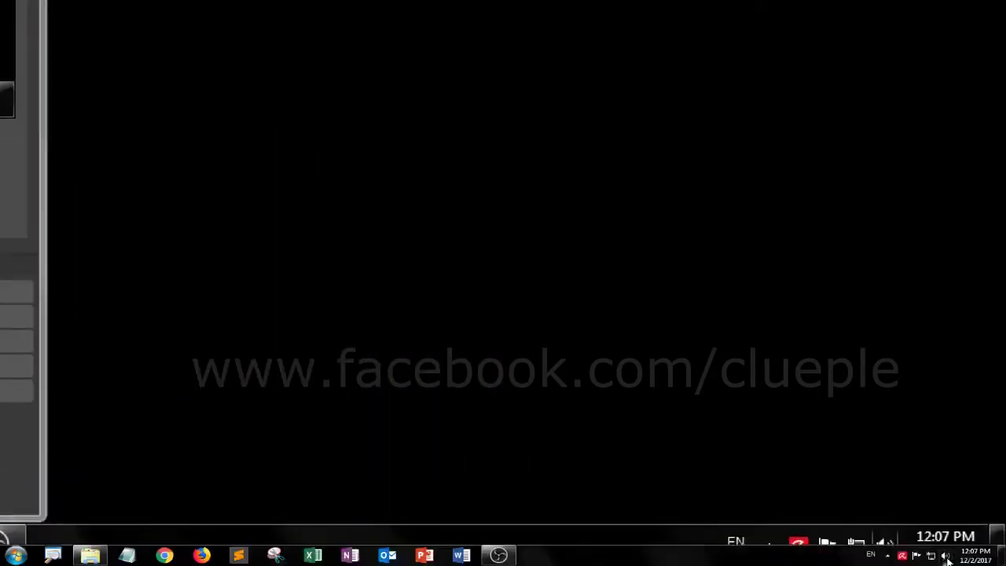
Open the Recording devices list from the tray volume icon and open CABLE Output's properties
right_click(944, 556)
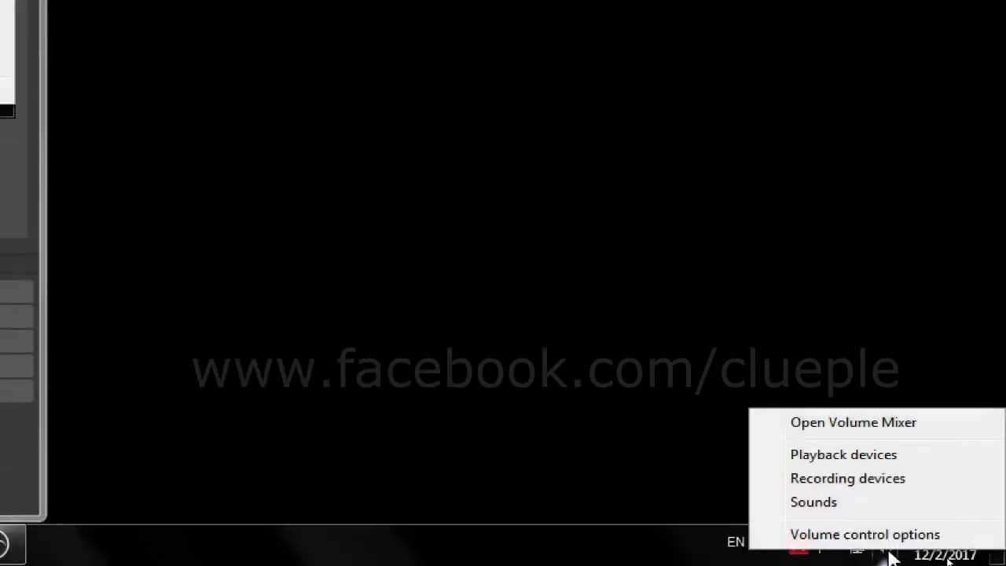
left_click(829, 478)
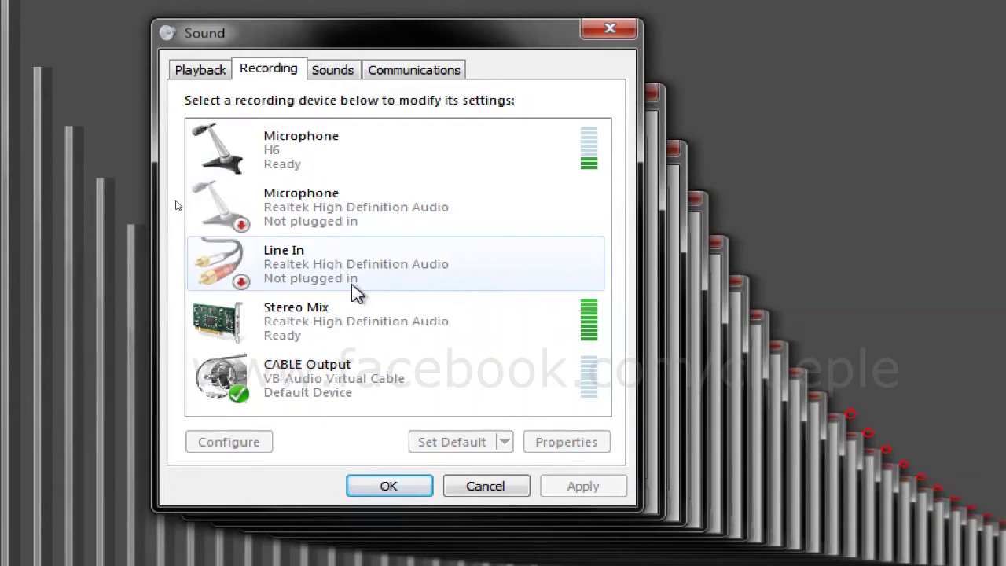
double_click(315, 382)
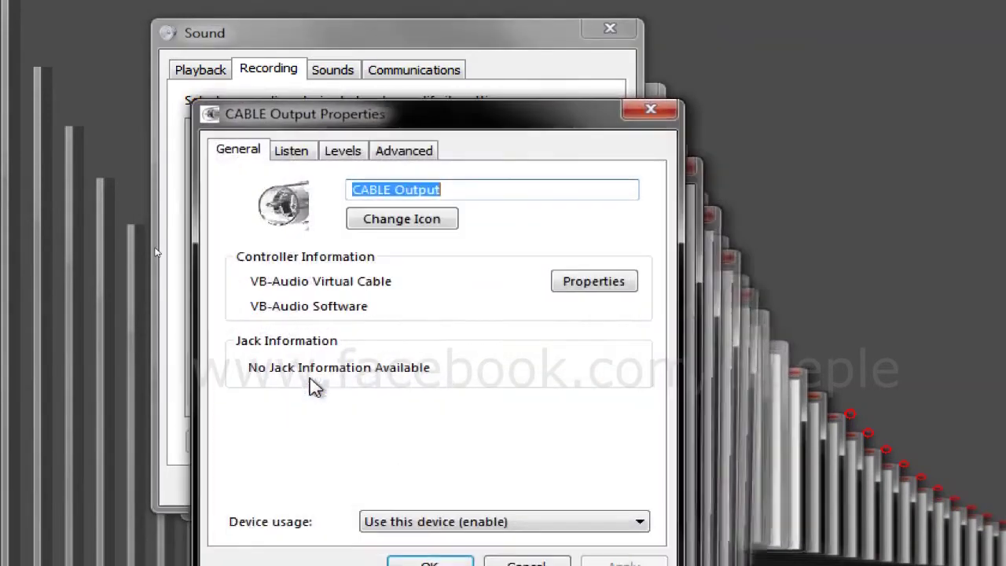
Review CABLE Output's Listen, Levels and Advanced tabs, keeping Speakers as playback, then close it
left_click(295, 158)
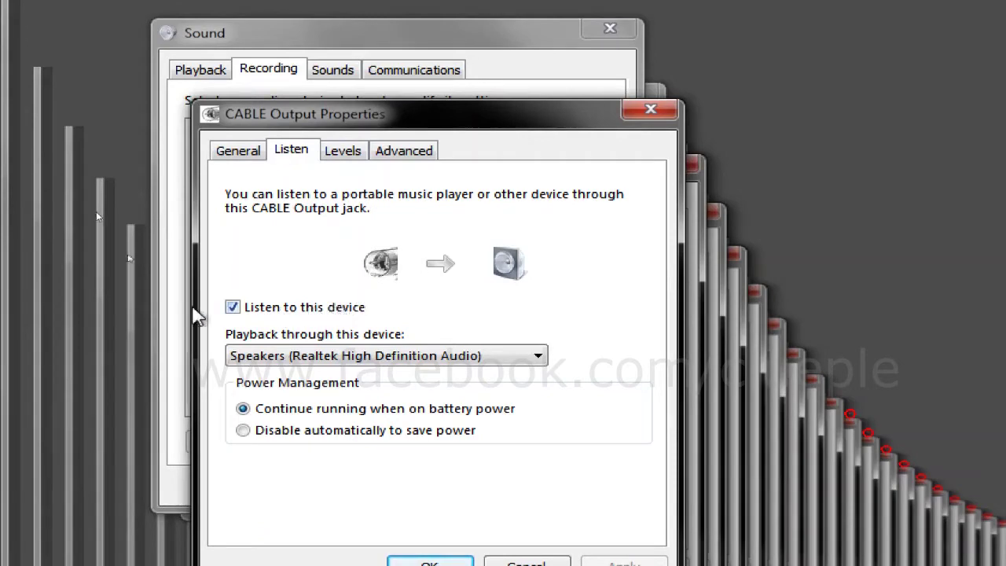
left_click(385, 357)
left_click(385, 358)
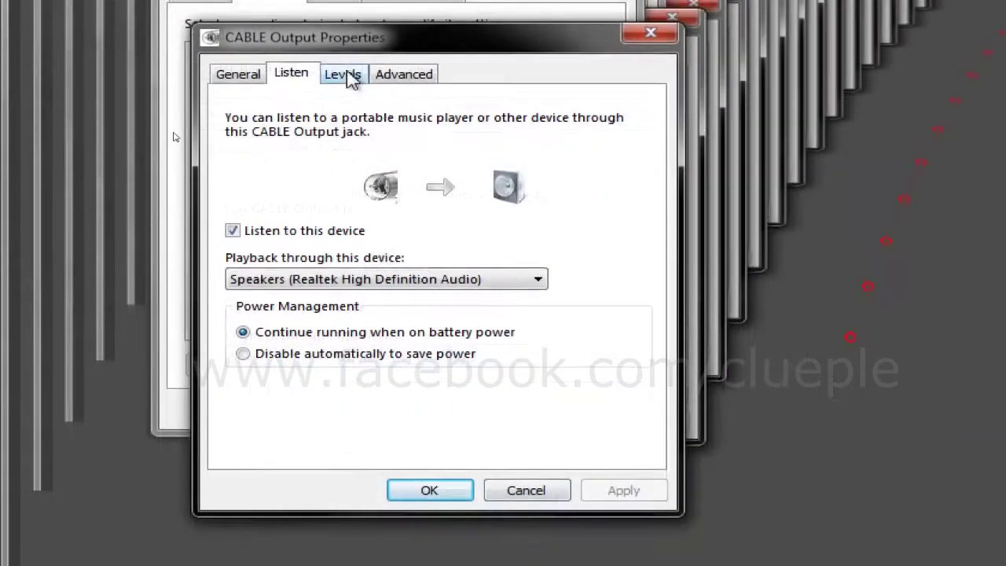
left_click(346, 150)
left_click(404, 78)
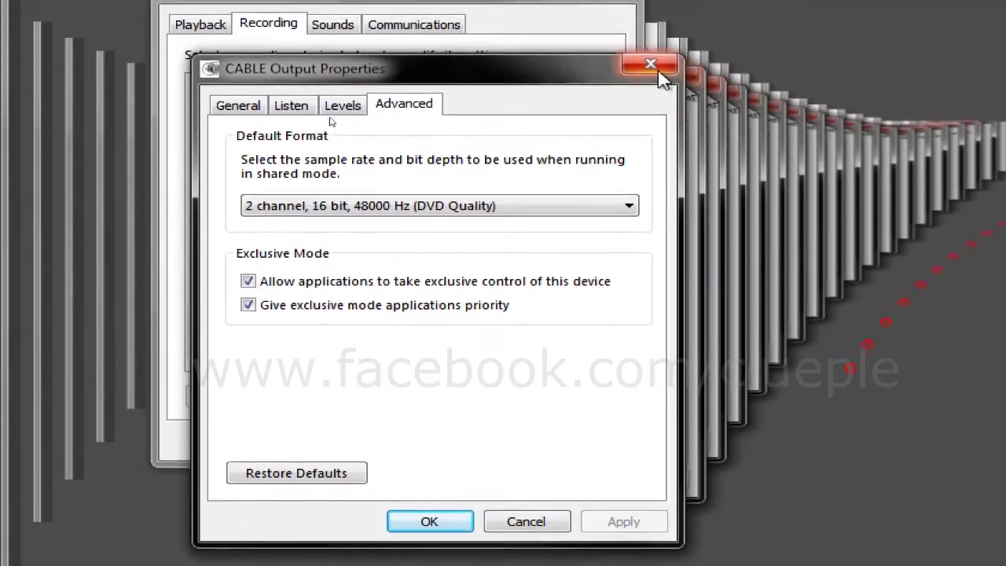
left_click(657, 68)
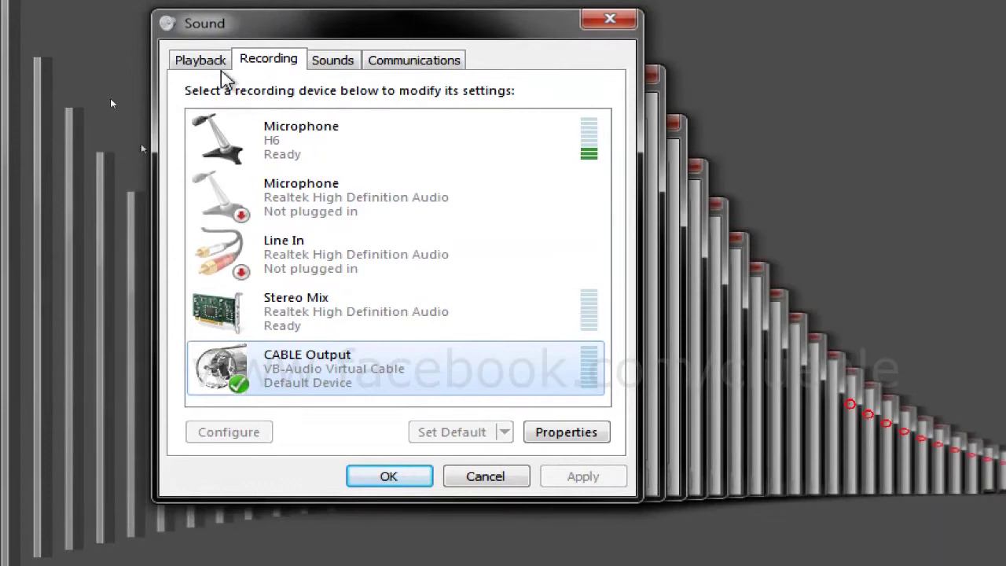
Select CABLE Input on the Playback list and close the Sound window with OK
left_click(216, 67)
left_click(396, 399)
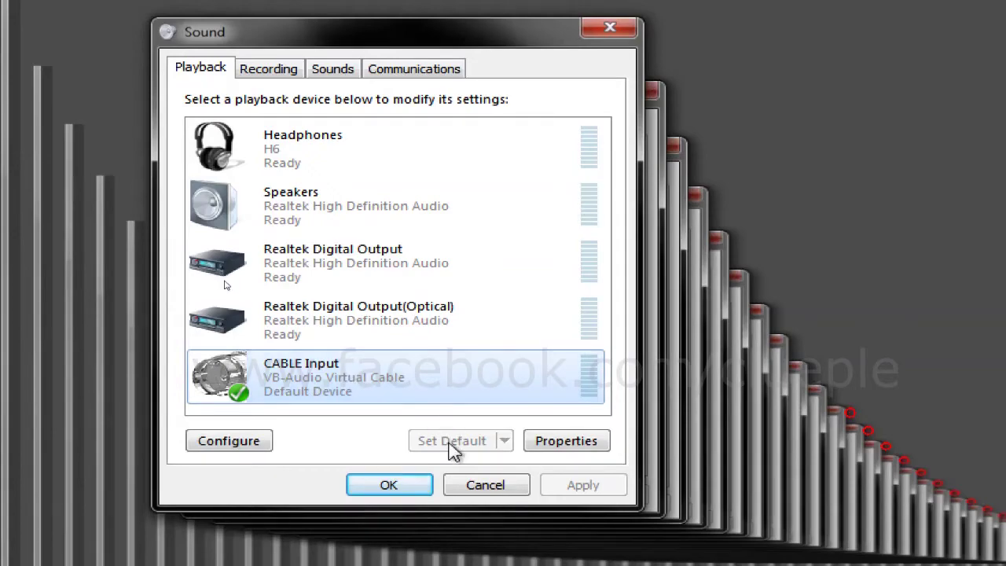
left_click(365, 483)
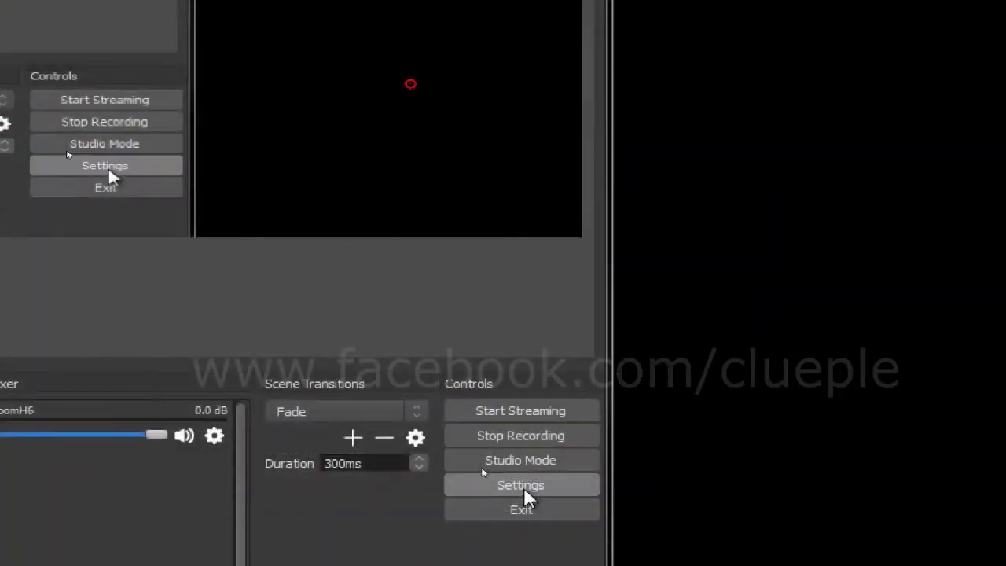
left_click(523, 487)
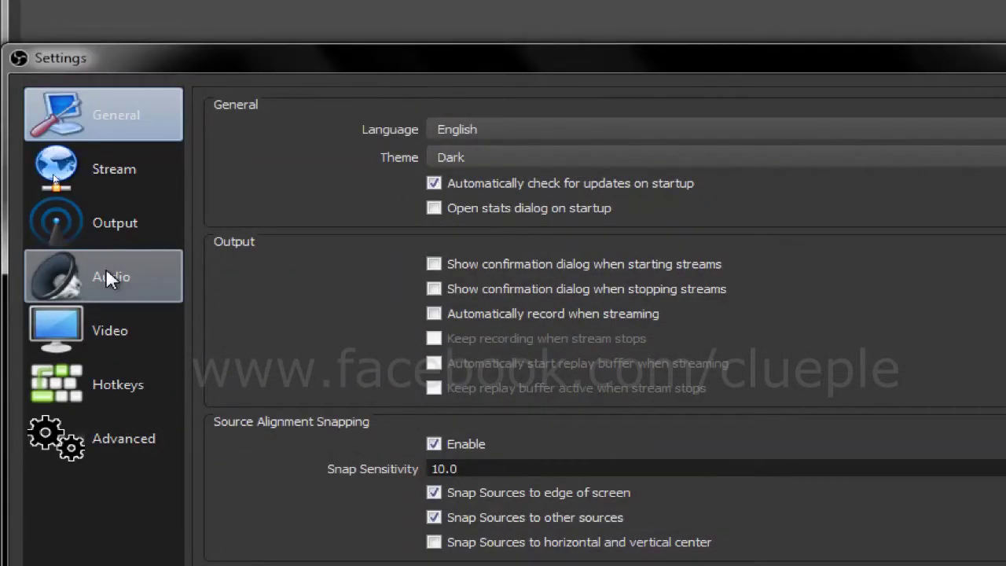
left_click(105, 269)
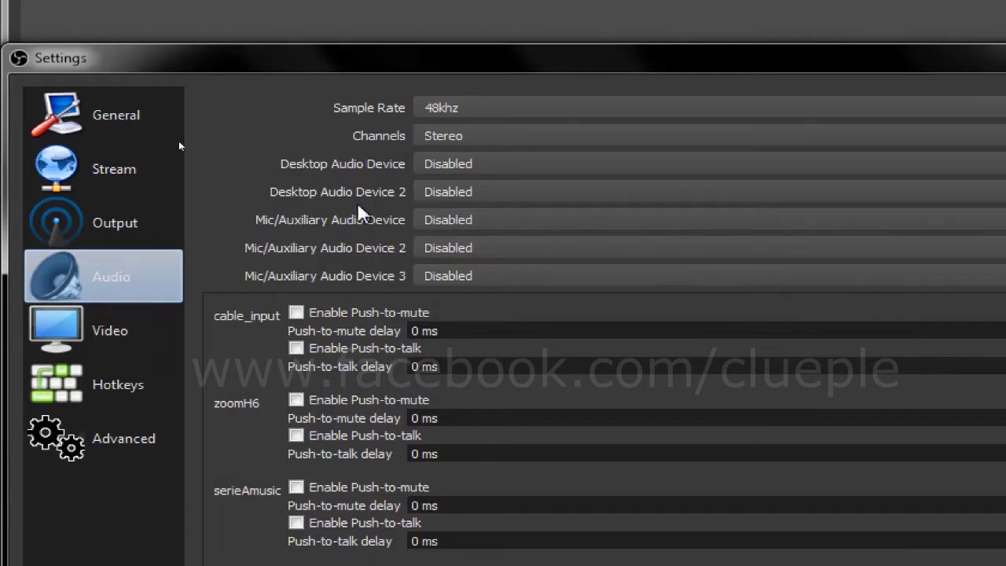
left_click(137, 236)
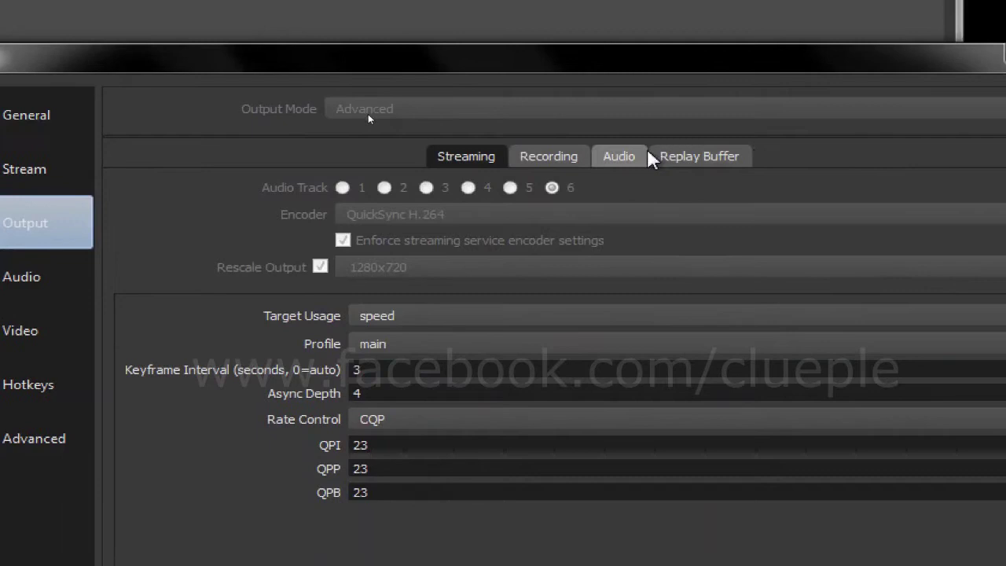
left_click(628, 156)
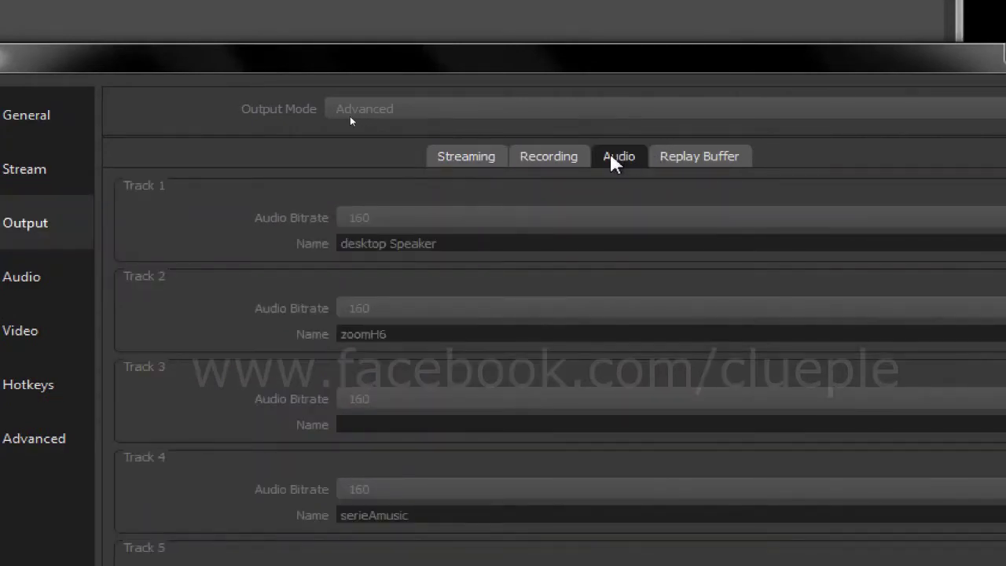
left_click(578, 155)
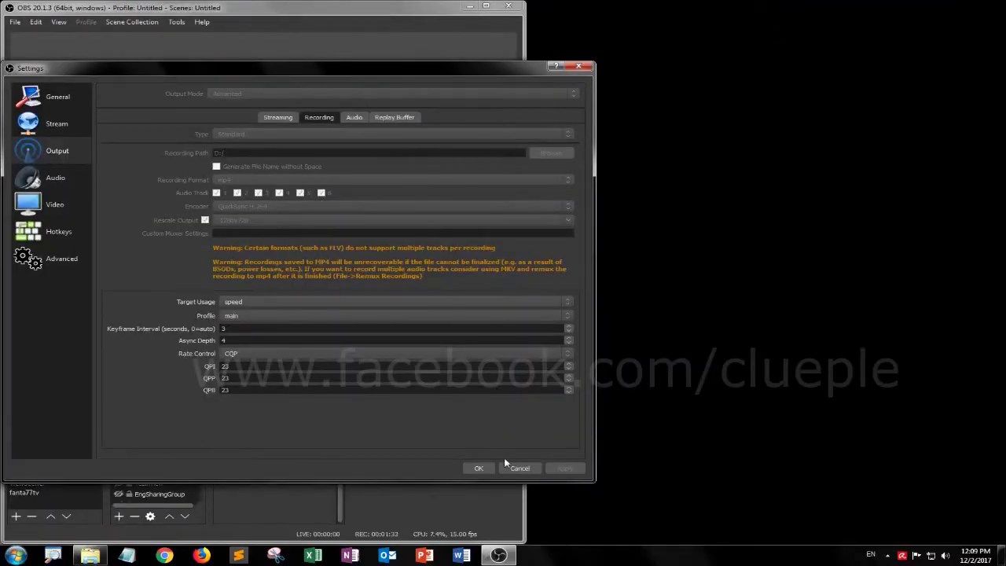
left_click(519, 469)
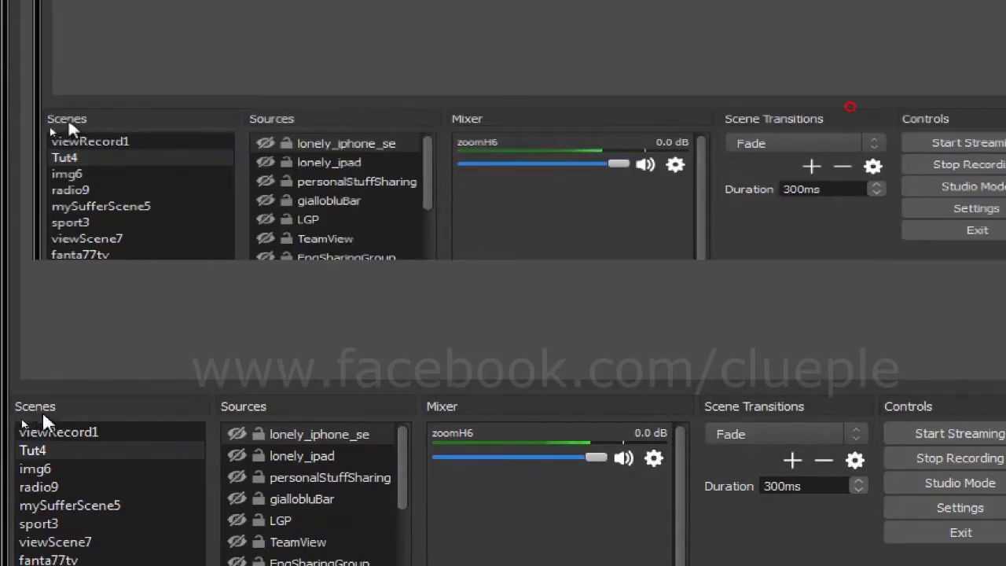
Switch to the Tut4 scene, check its zoomH6 and Display Capture sources, and open zoomH6's Advanced Audio Properties
left_click(35, 428)
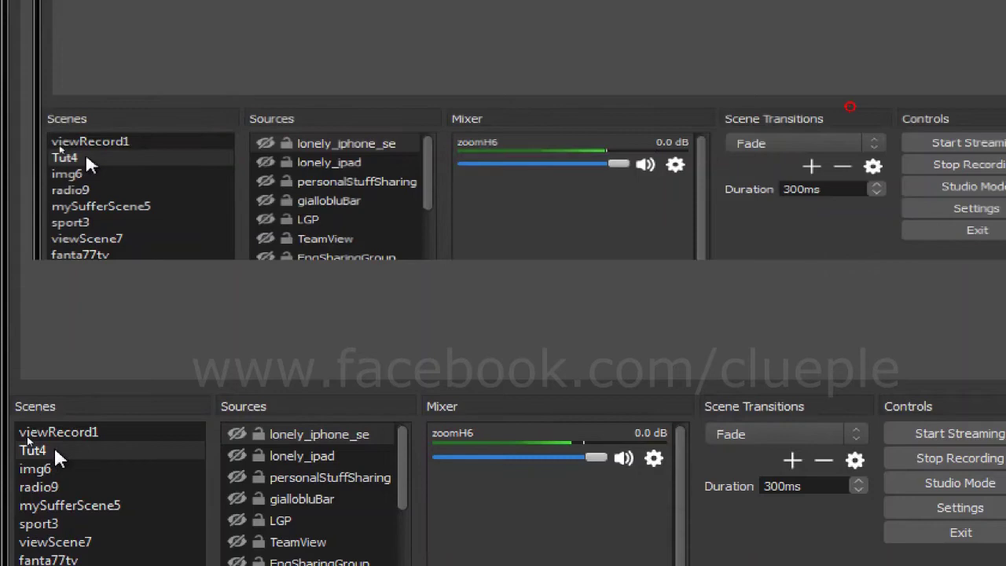
left_click(55, 451)
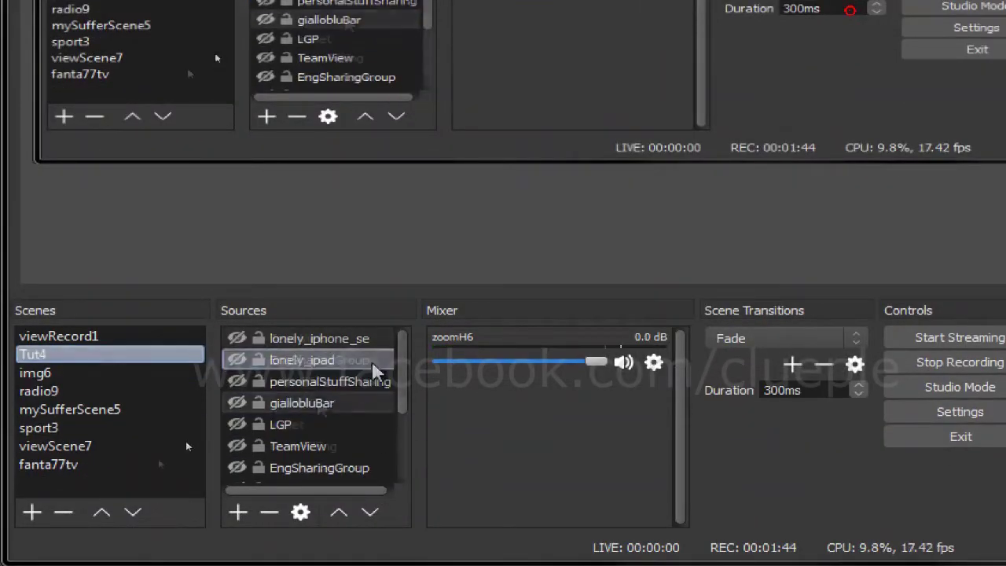
scroll(372, 360, "down", 2)
left_click(321, 404)
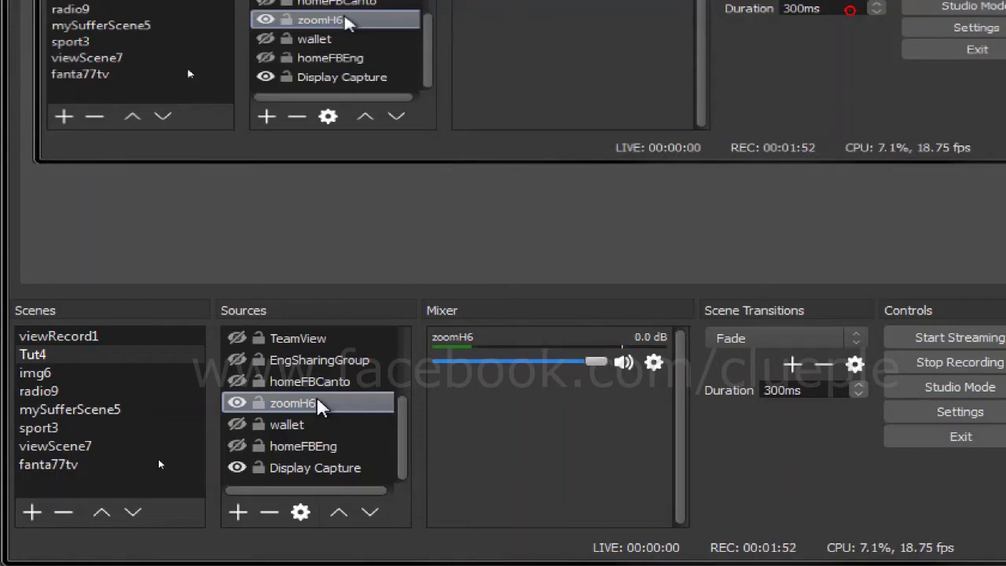
left_click(321, 468)
left_click(325, 480)
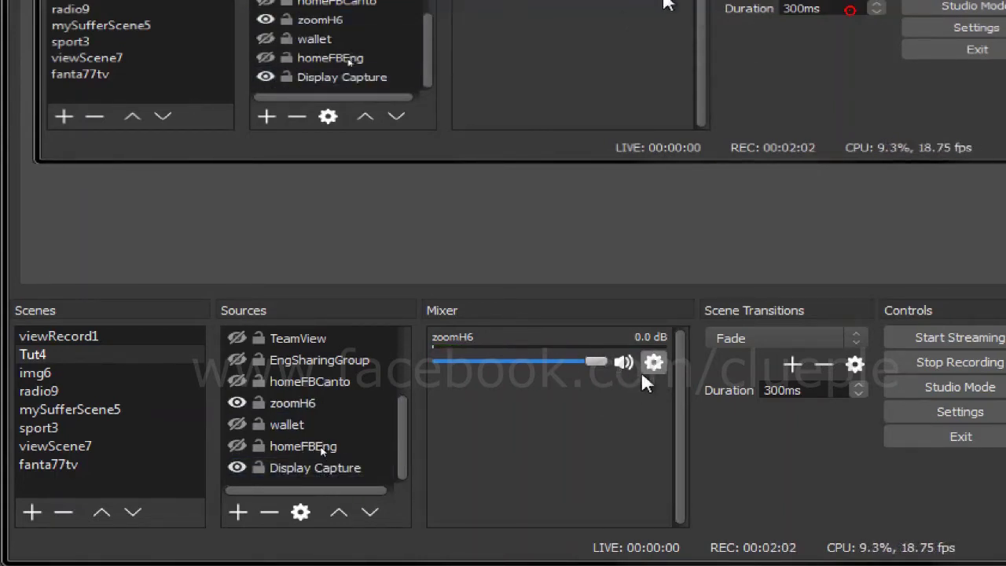
left_click(652, 363)
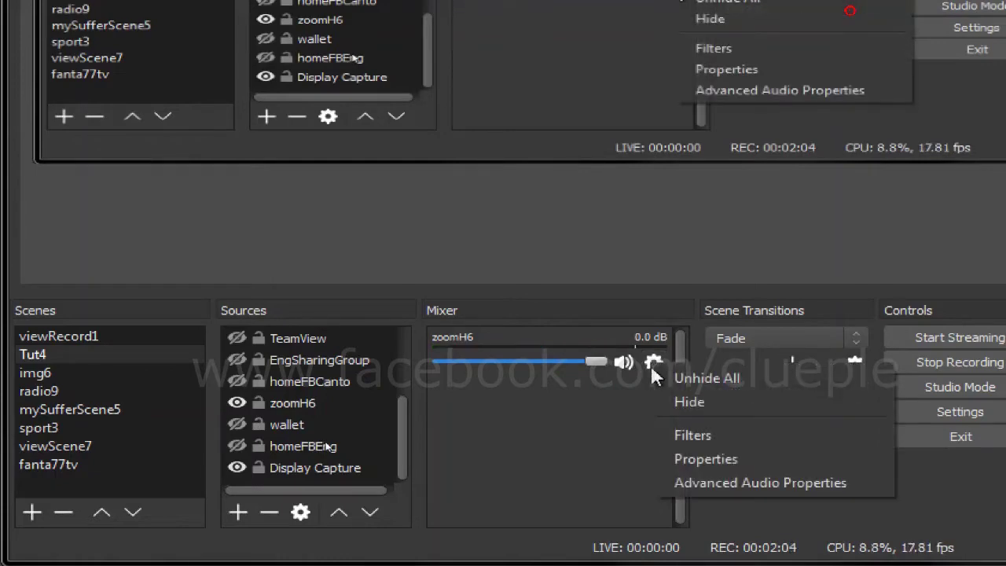
left_click(660, 481)
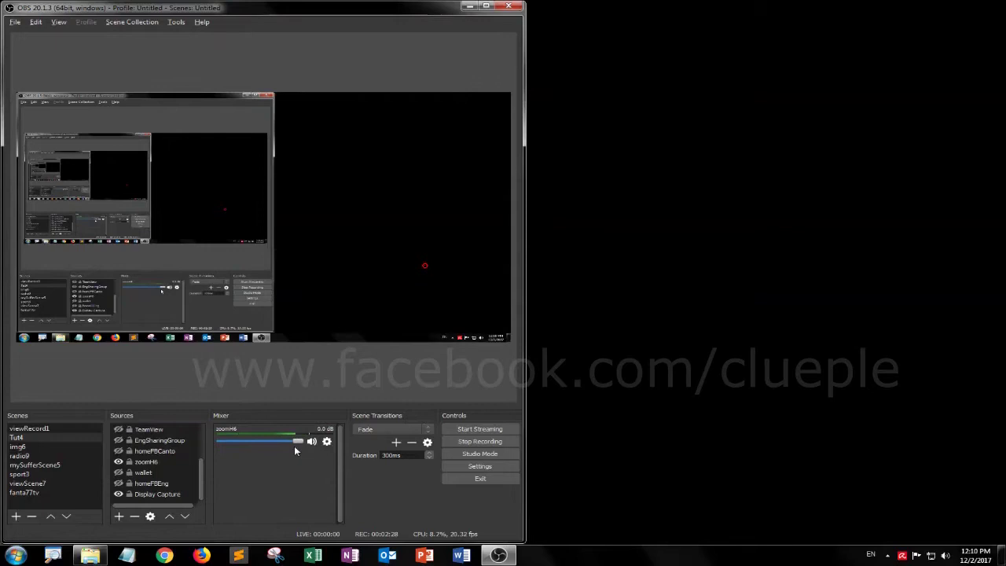
Open a new Firefox private browsing window
right_click(201, 555)
left_click(180, 492)
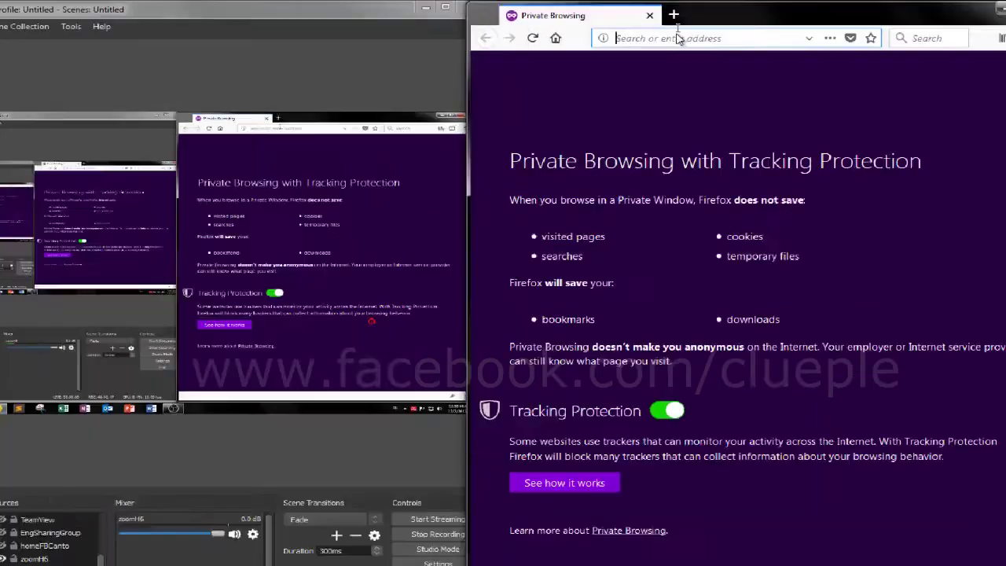
key("alt")
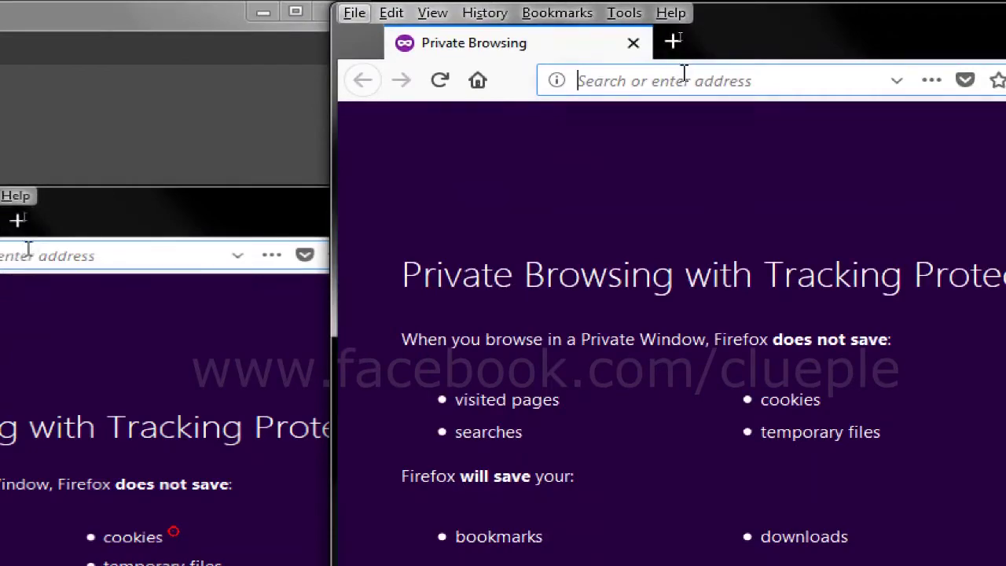
Search 'warrentier' and then 'utube' to reach the YouTube channel's videos
left_click(685, 78)
type("warrenti")
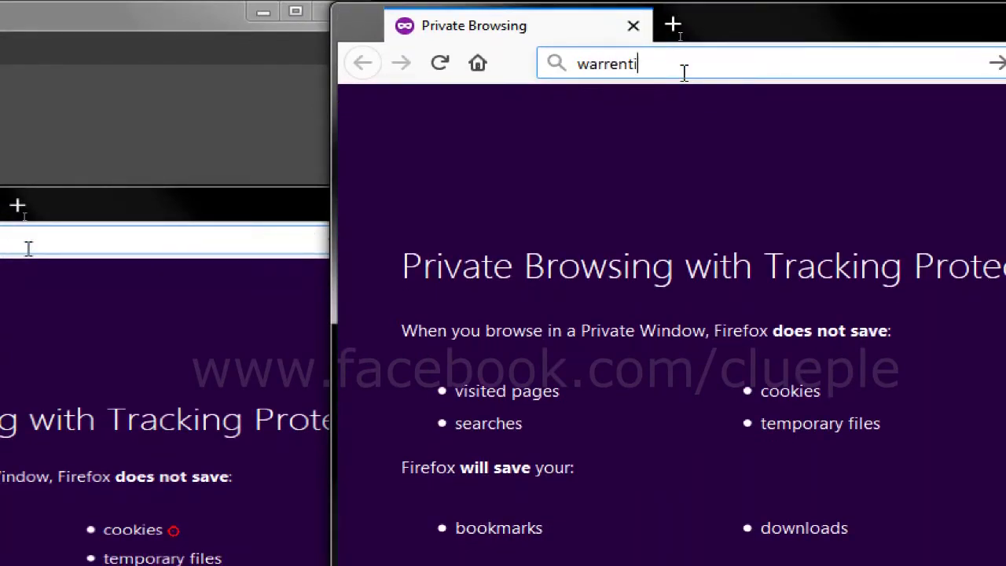
type("er")
key("Return")
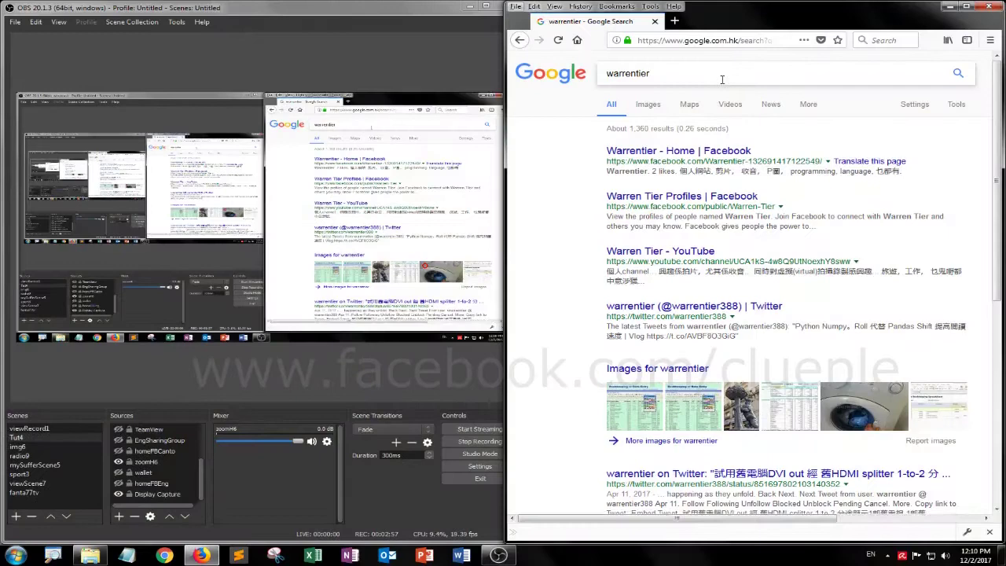
type("utube")
key("Return")
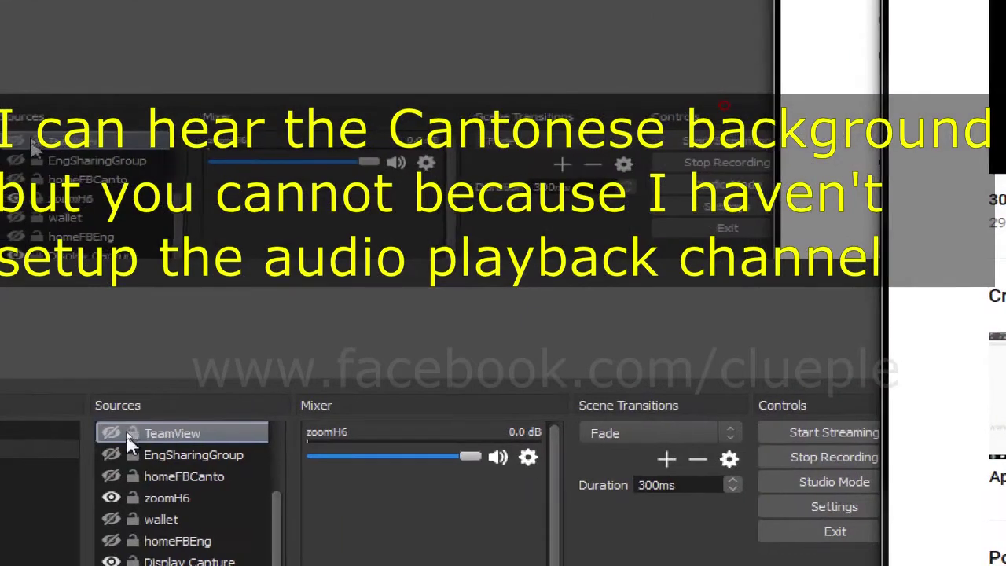
left_click(125, 469)
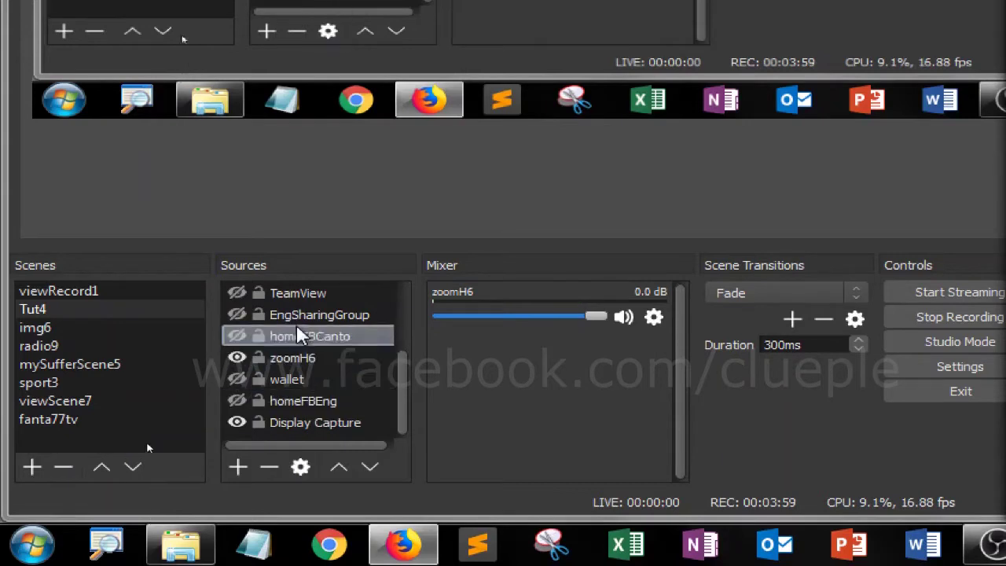
Add Audio Input Capture 'test_cable_input' on CABLE Output (VB-Audio Virtual Cable) with Use Device Timestamps on
left_click(237, 466)
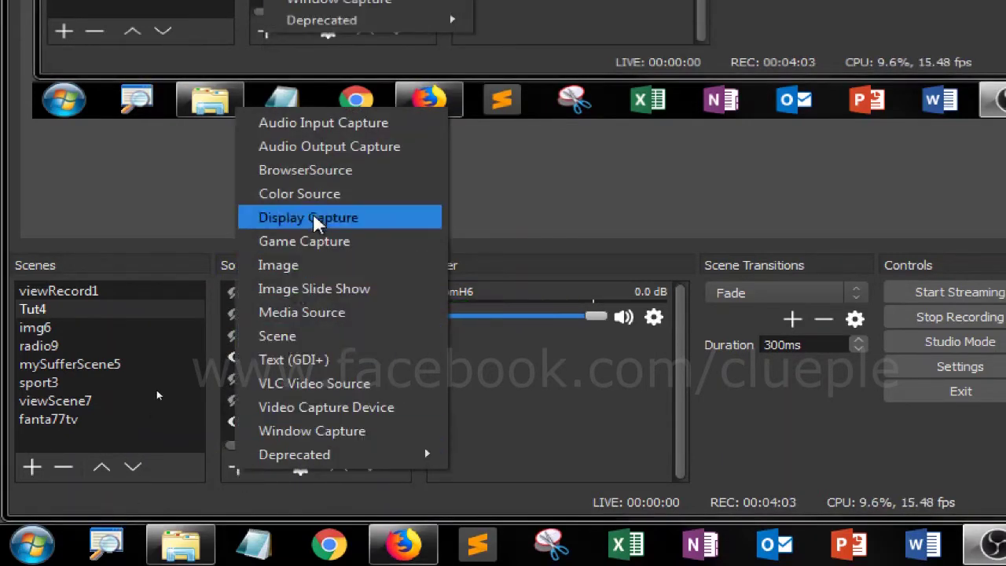
left_click(333, 126)
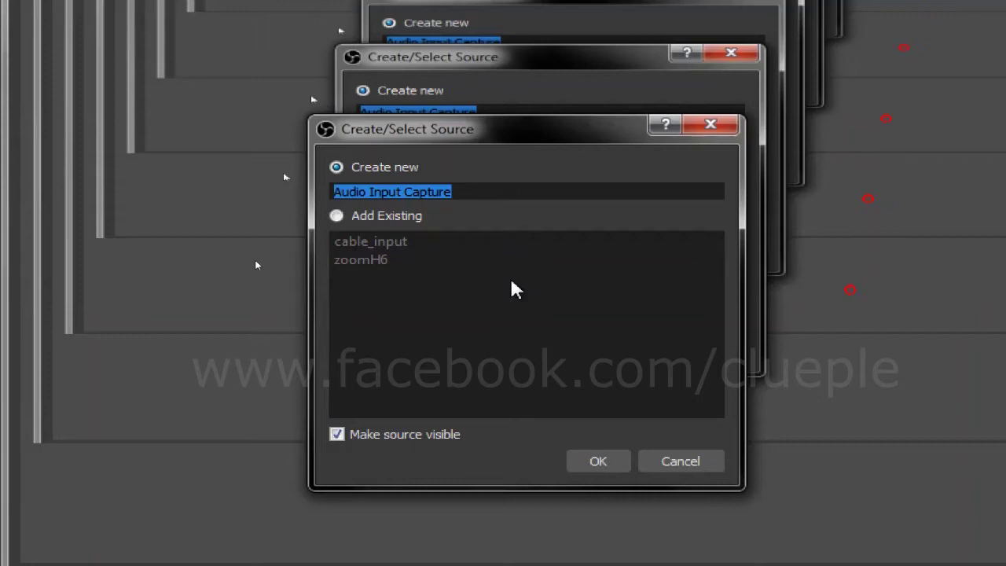
type("test_cable_input")
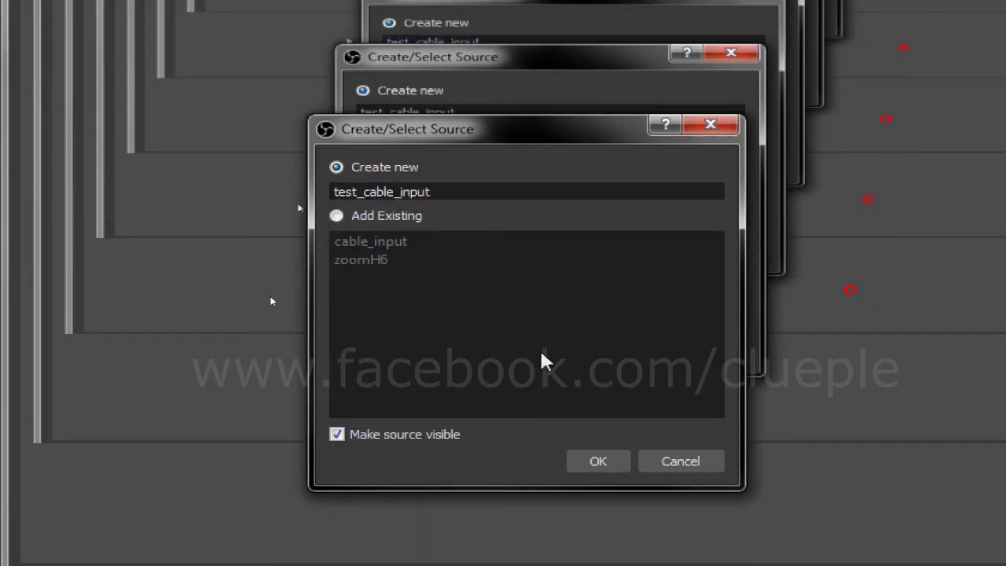
left_click(586, 465)
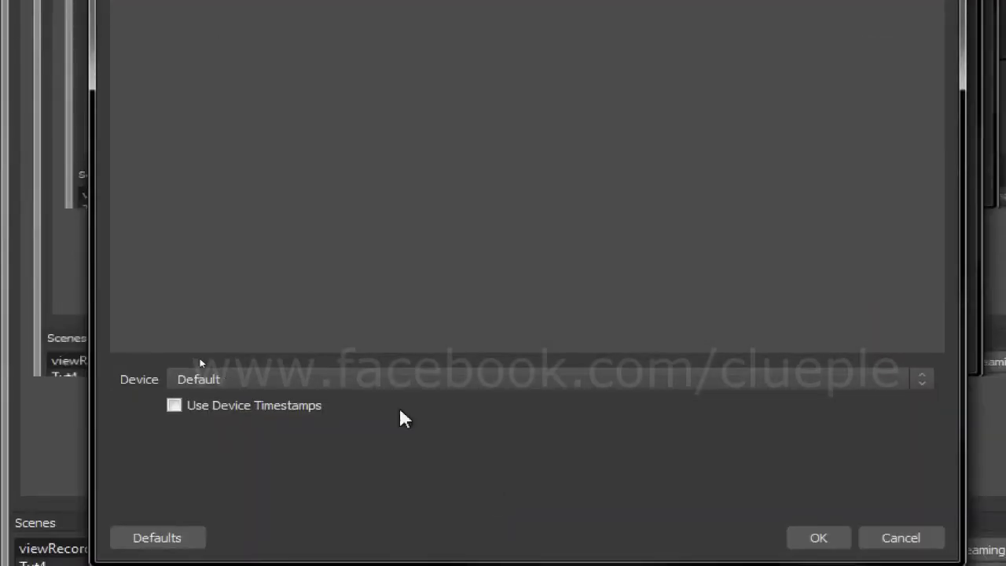
left_click(274, 376)
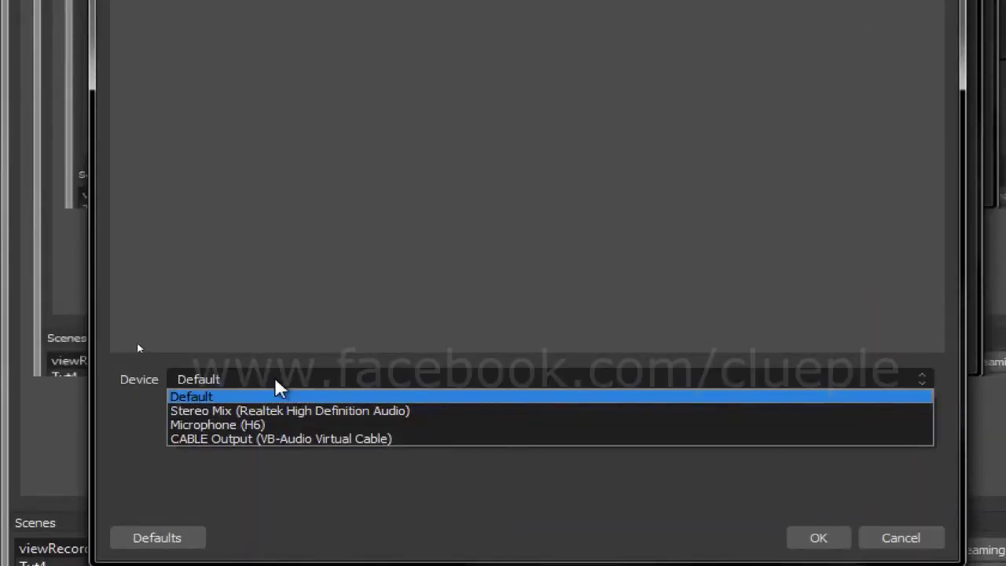
left_click(251, 439)
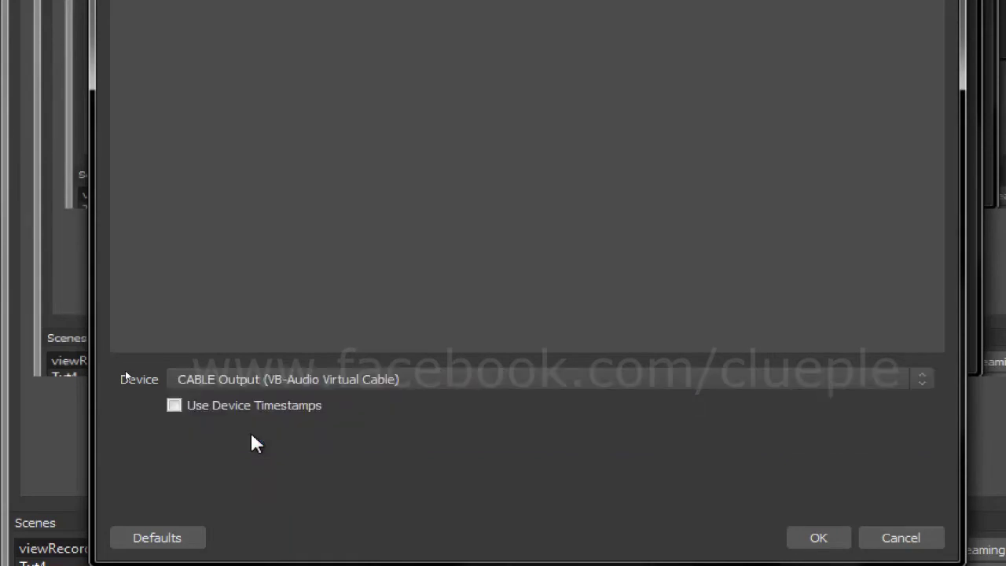
left_click(210, 406)
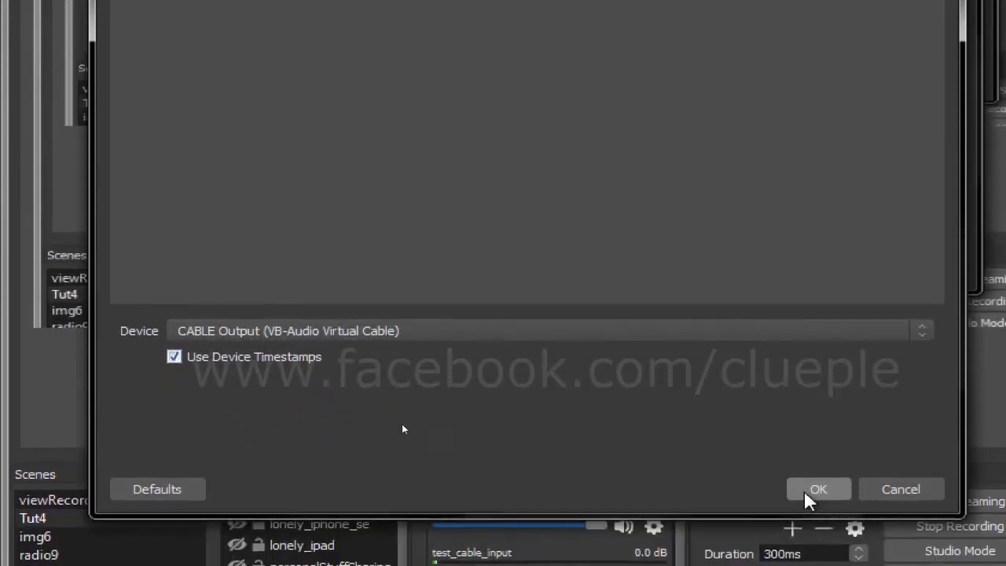
left_click(817, 537)
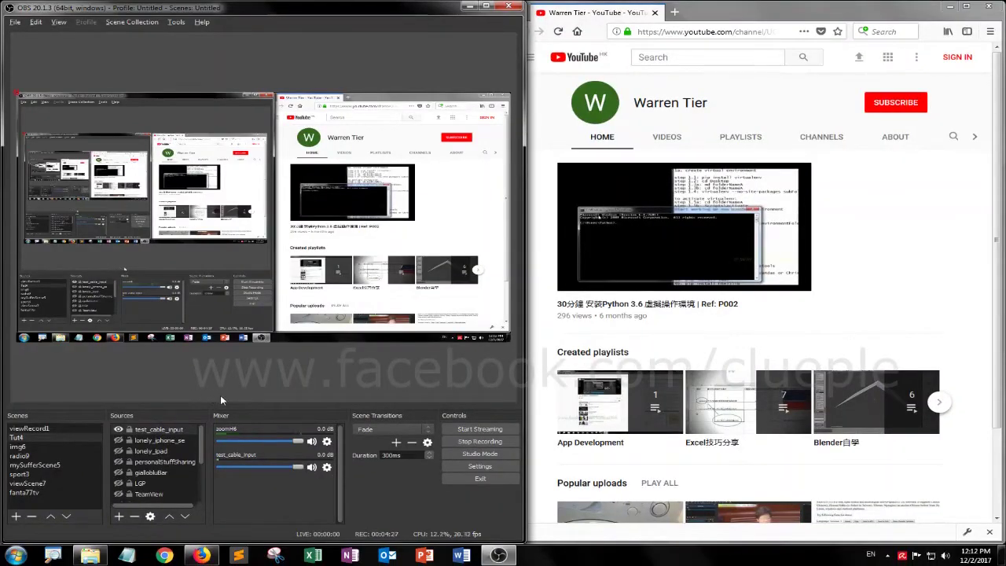
Unmute the YouTube video playing in Firefox
left_click(601, 283)
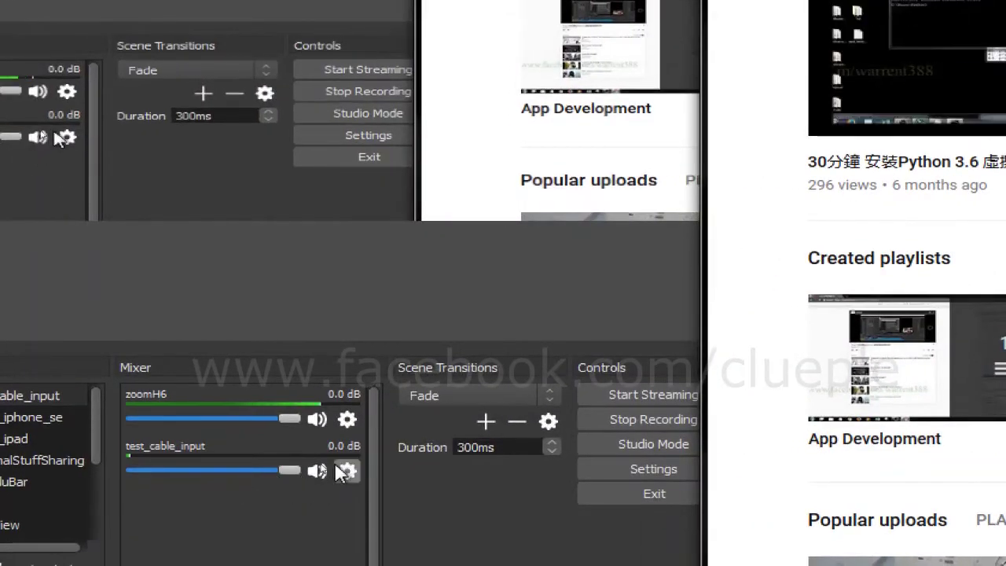
Set test_cable_input's Audio Monitoring to Monitor and Output in Advanced Audio Properties
left_click(339, 466)
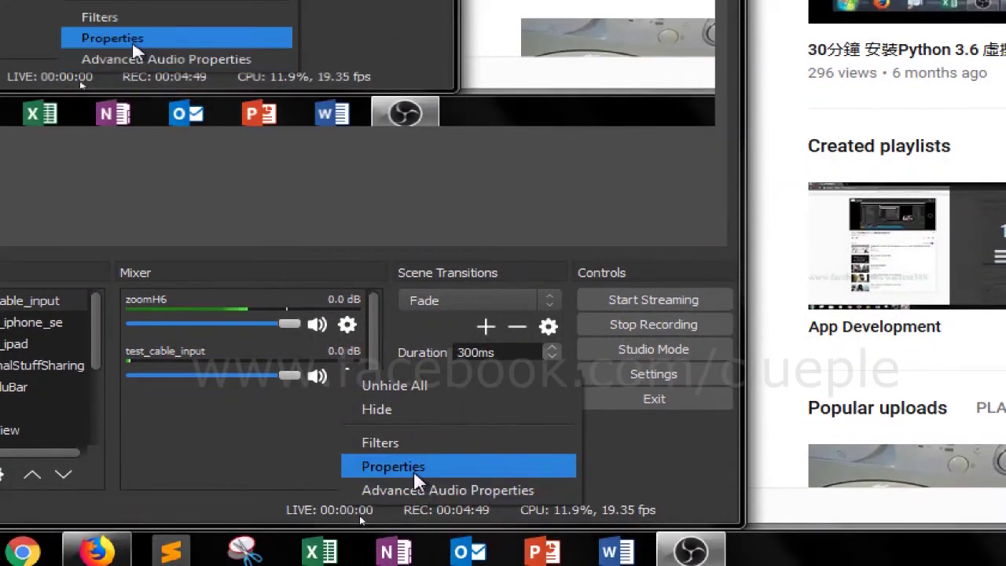
left_click(409, 488)
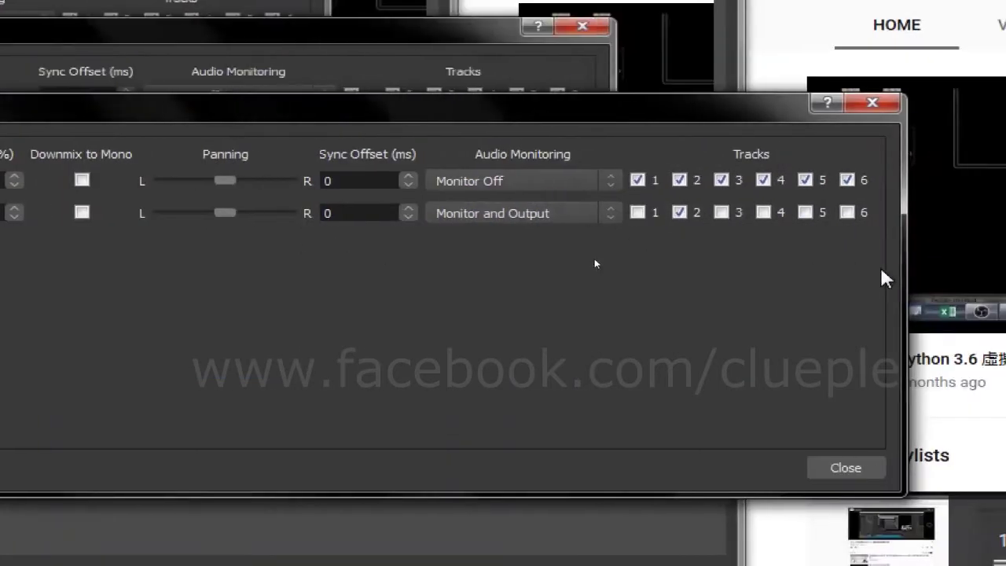
left_click(484, 183)
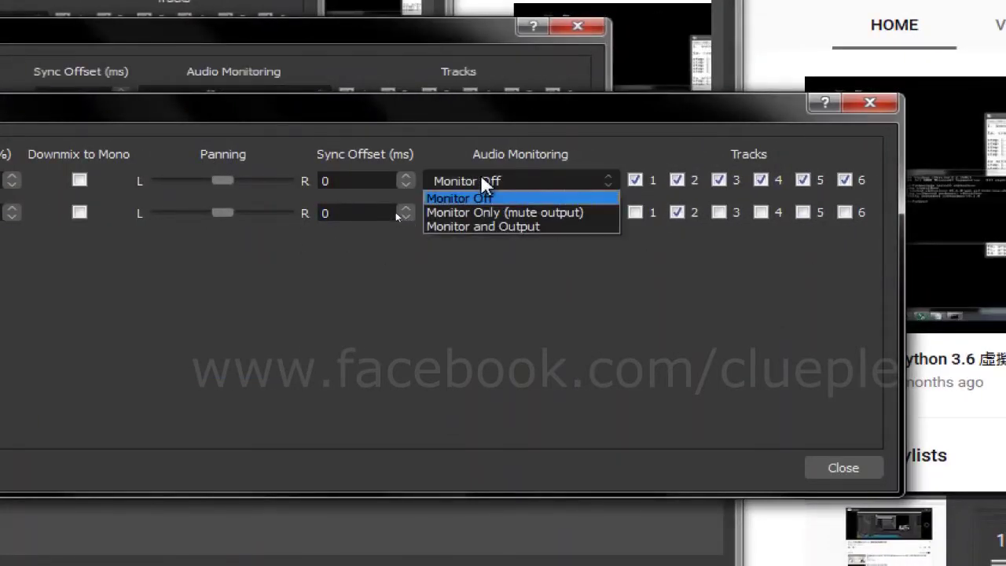
left_click(481, 228)
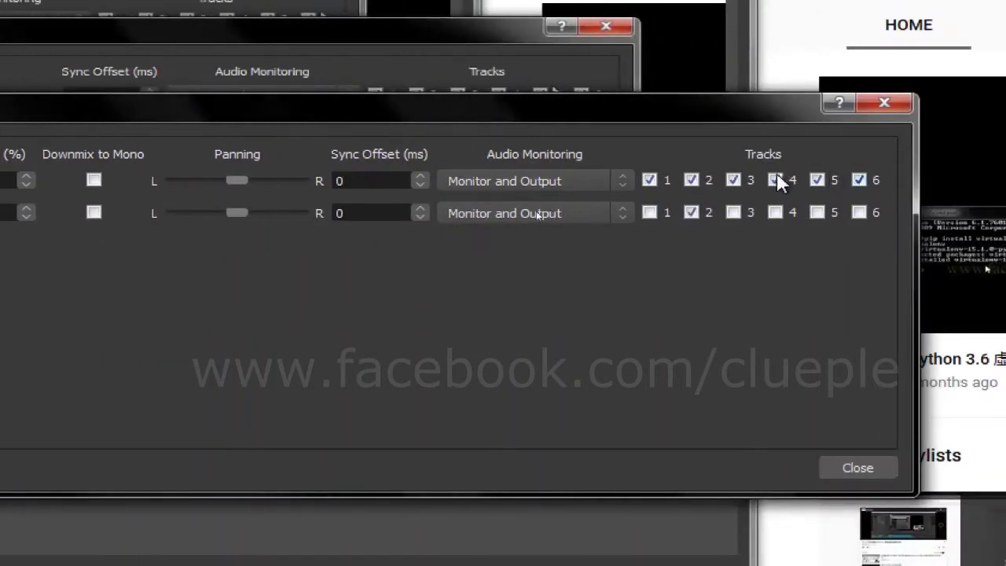
Untick tracks 3–6 for test_cable_input, keep tracks 1 and 2, and close the properties
left_click(740, 185)
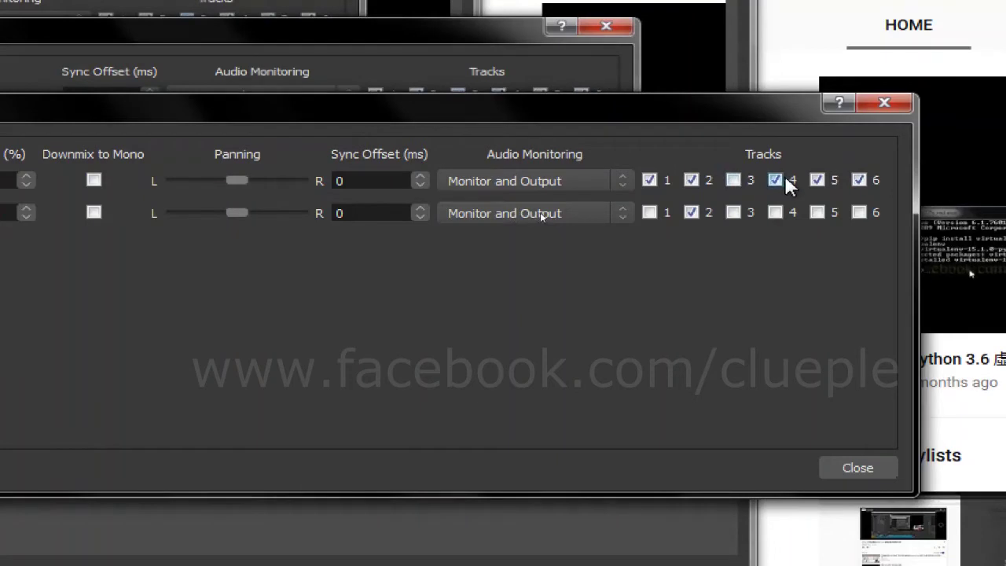
left_click(777, 183)
left_click(818, 184)
left_click(858, 181)
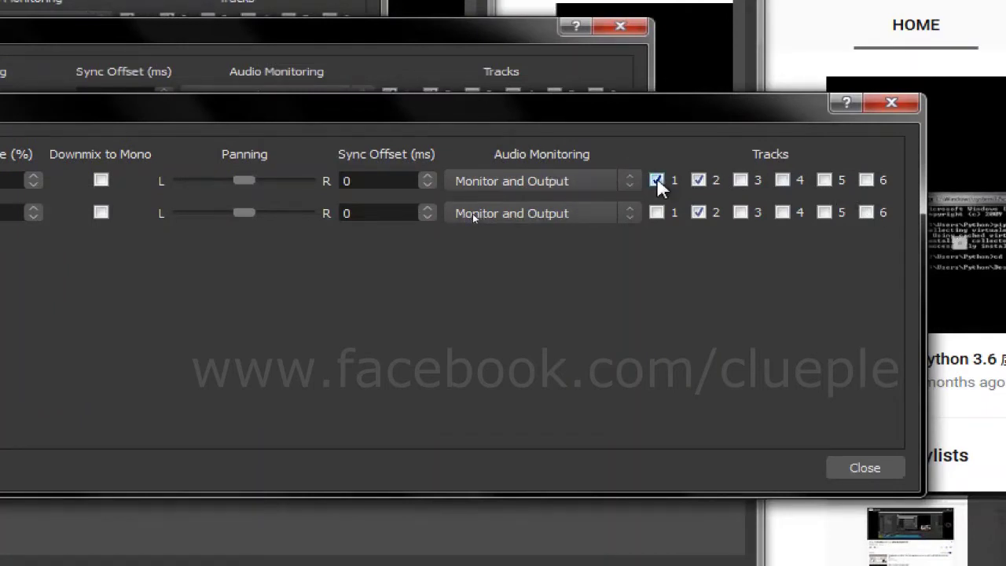
left_click(698, 181)
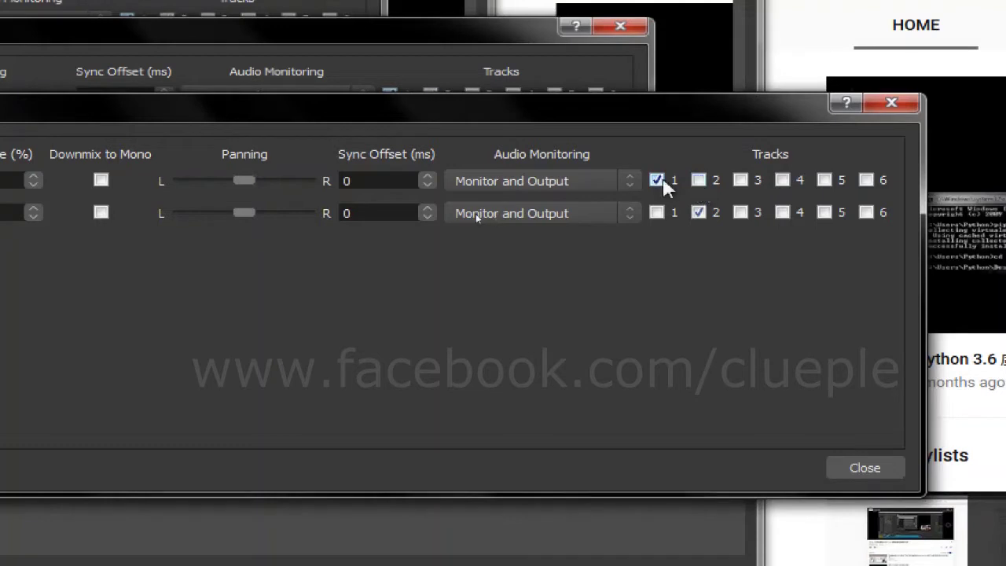
left_click(706, 182)
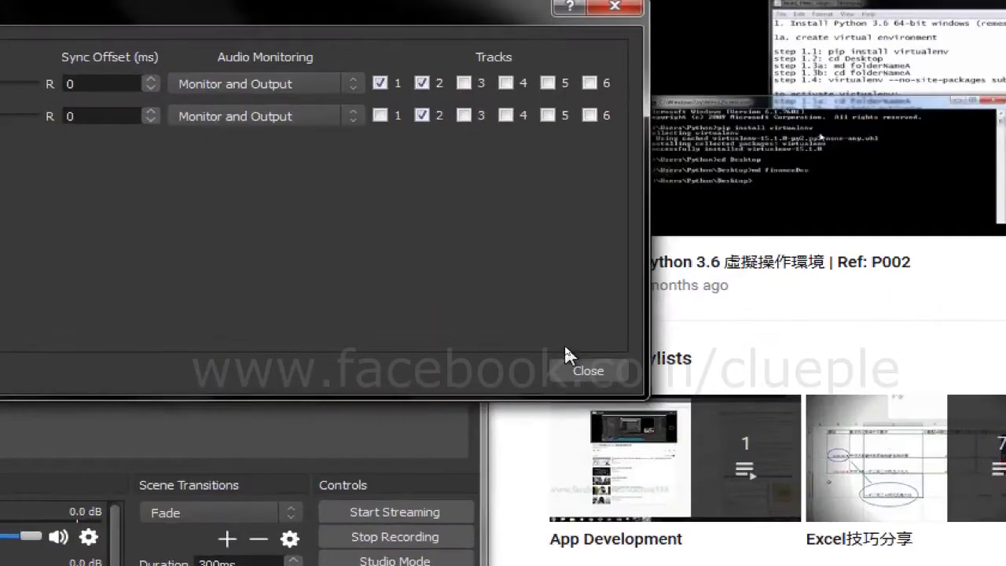
left_click(582, 369)
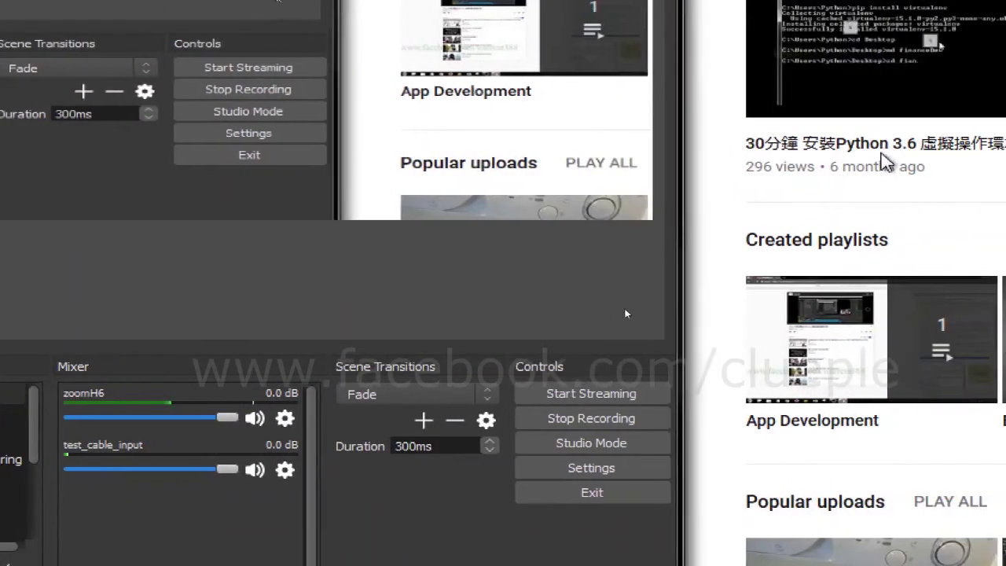
Unmute the YouTube preview and lower its volume slider slightly
mouse_move(856, 98)
left_click(782, 97)
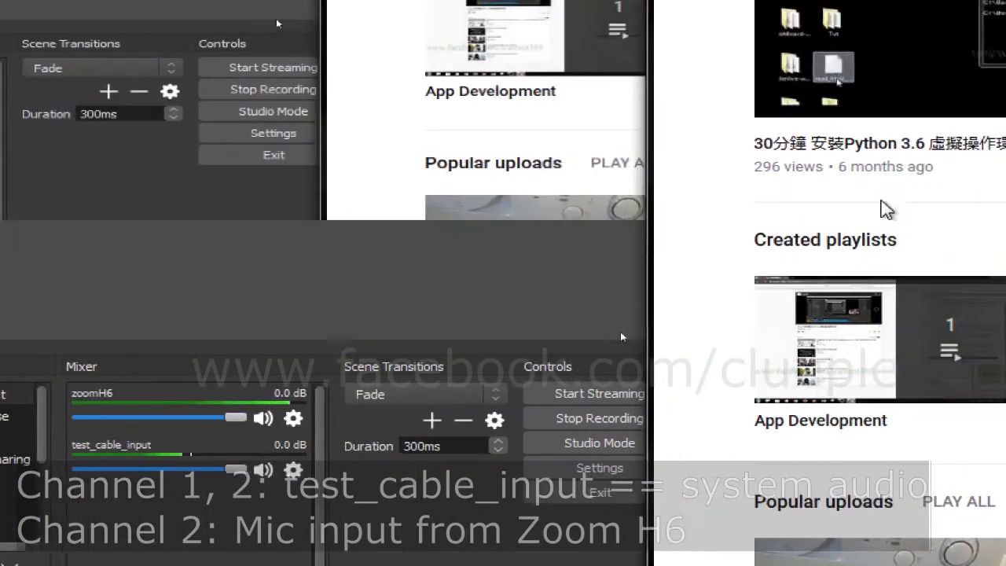
left_click_drag(869, 106, 865, 108)
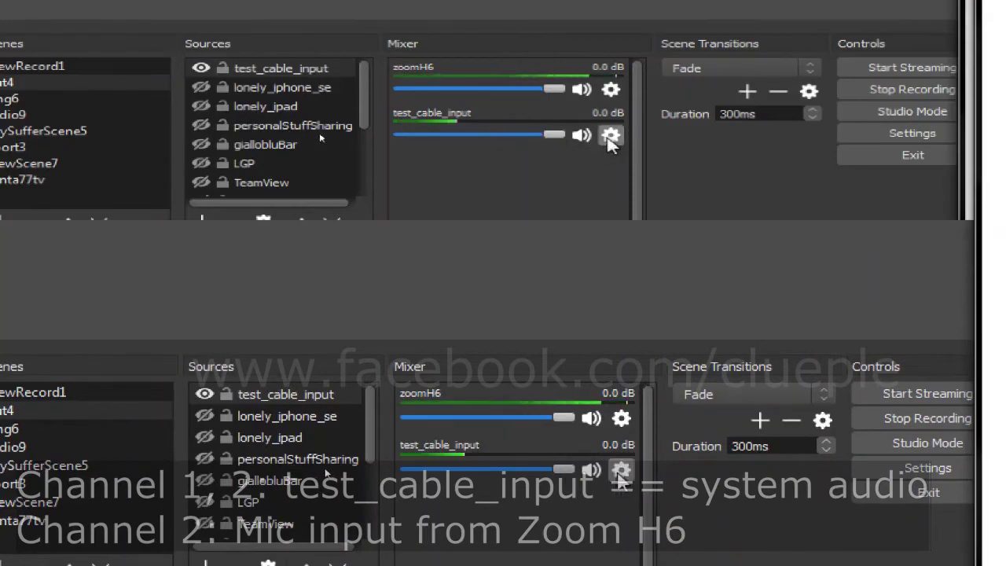
In test_cable_input's Filters, add a VST 2.x Plug-in filter named 'formchange'
left_click(611, 138)
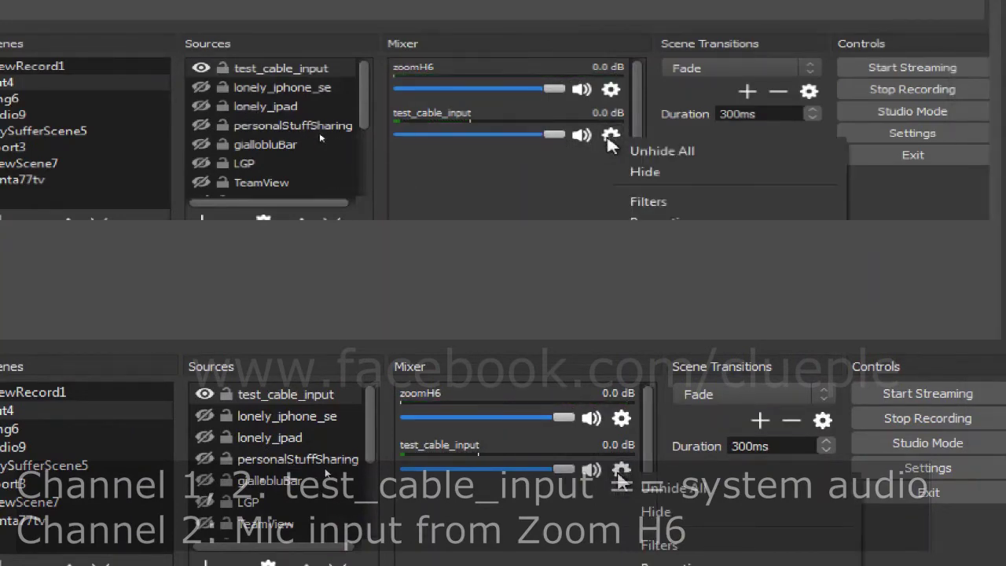
left_click(681, 444)
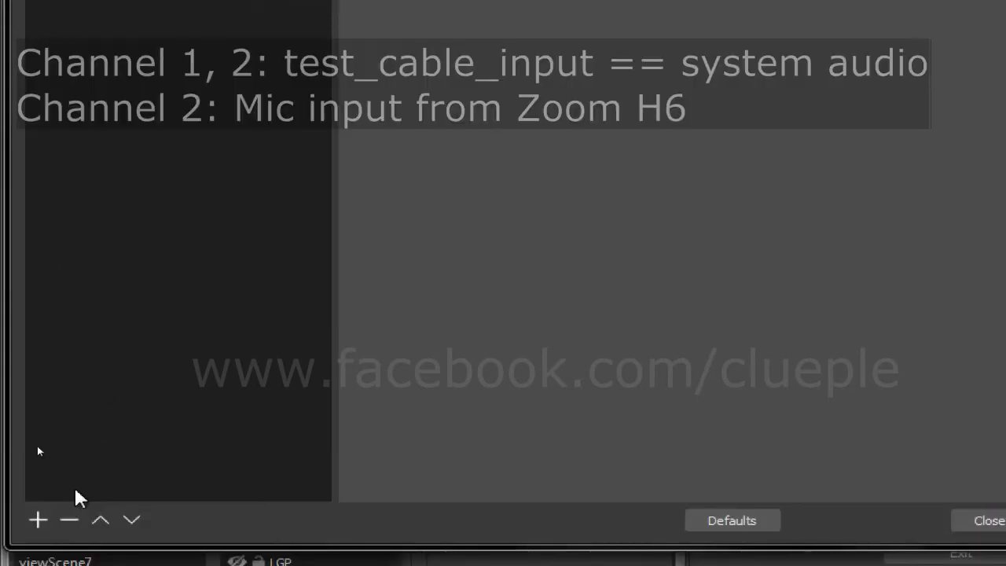
left_click(38, 519)
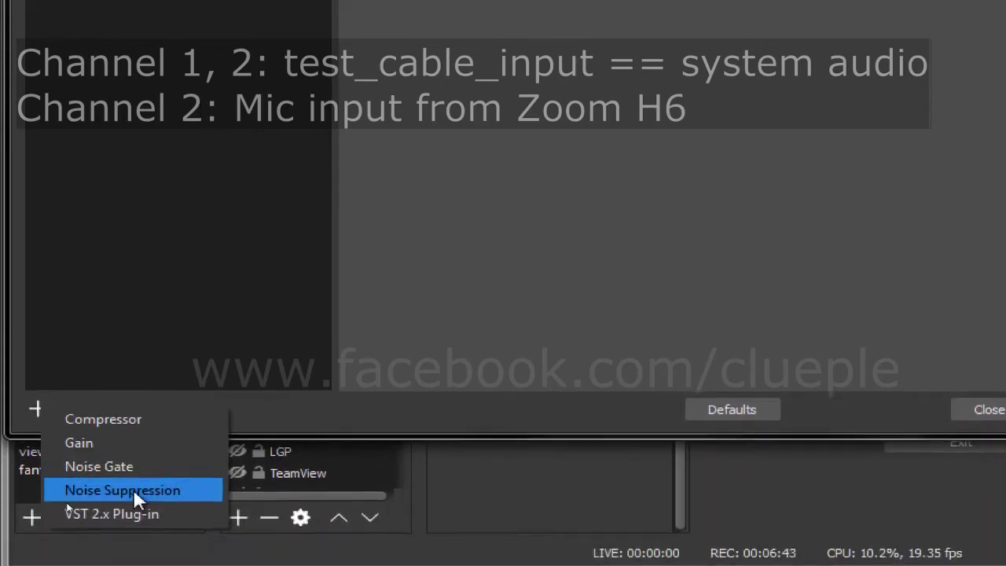
left_click(126, 509)
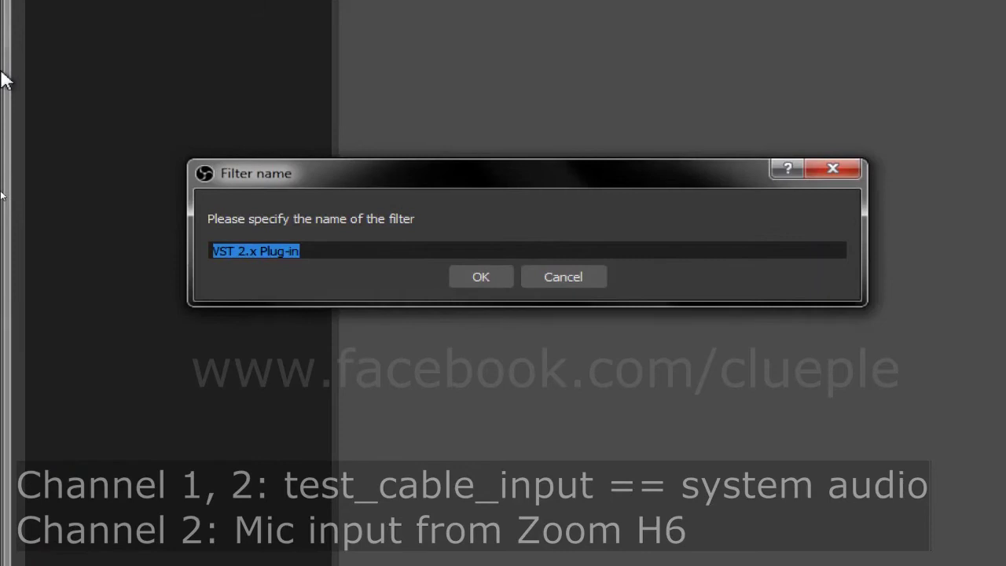
type("formchange")
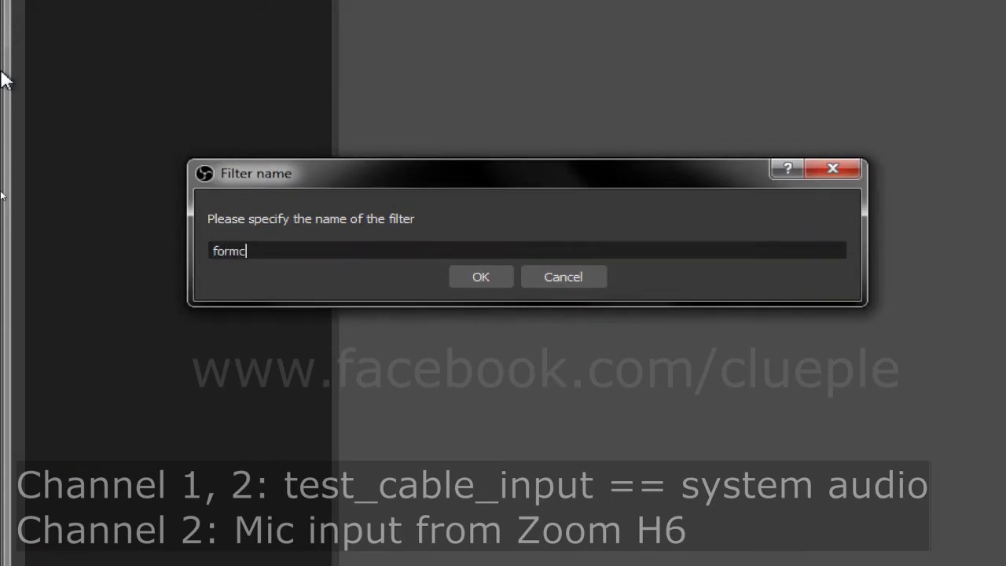
left_click(470, 277)
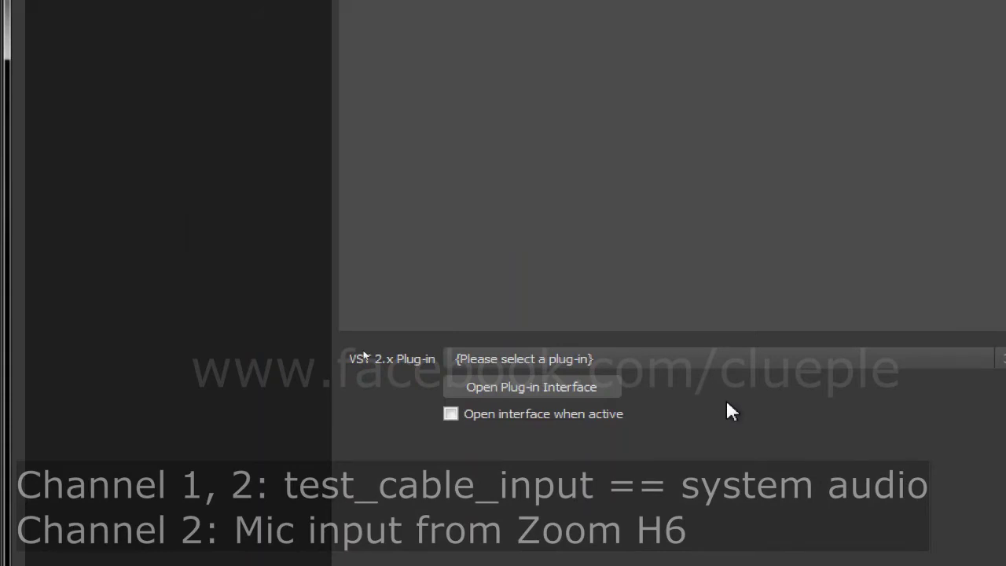
Choose GForm as the formchange filter's VST plug-in and open its Pitch/Formant interface
left_click(577, 359)
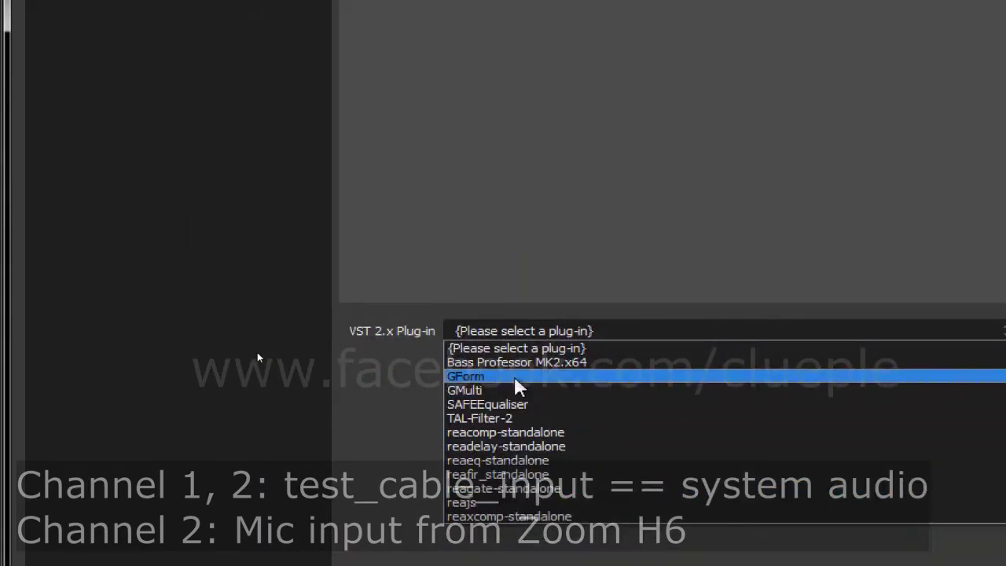
left_click(515, 377)
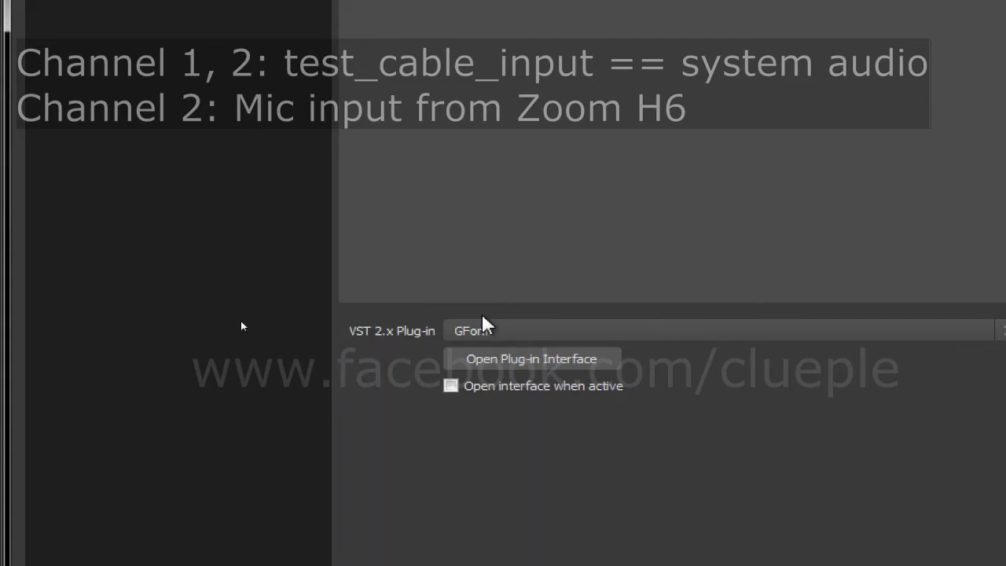
left_click(525, 359)
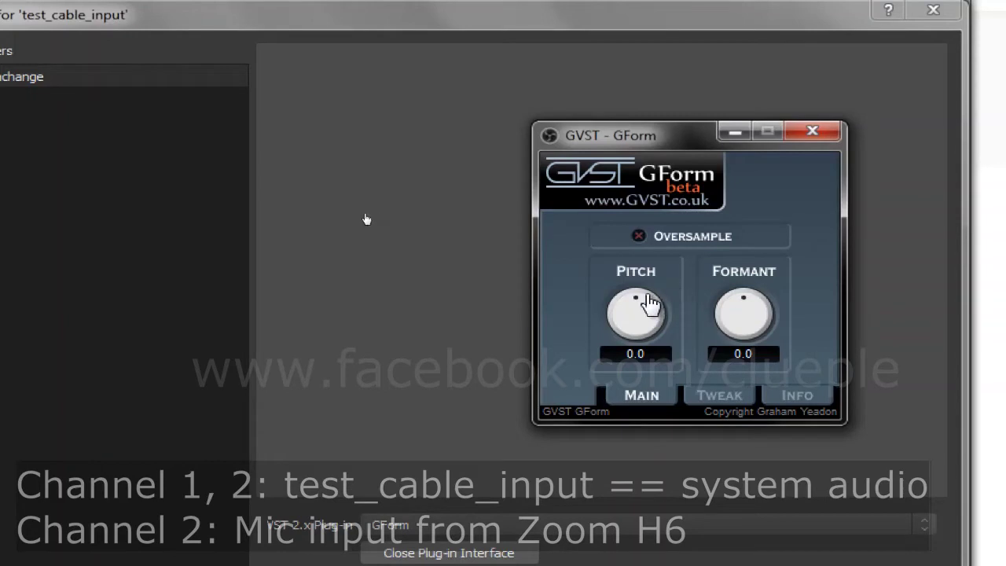
Set the GForm Pitch knob to -2.4 and Formant to about 7.2, then close GForm
left_click_drag(649, 305, 588, 323)
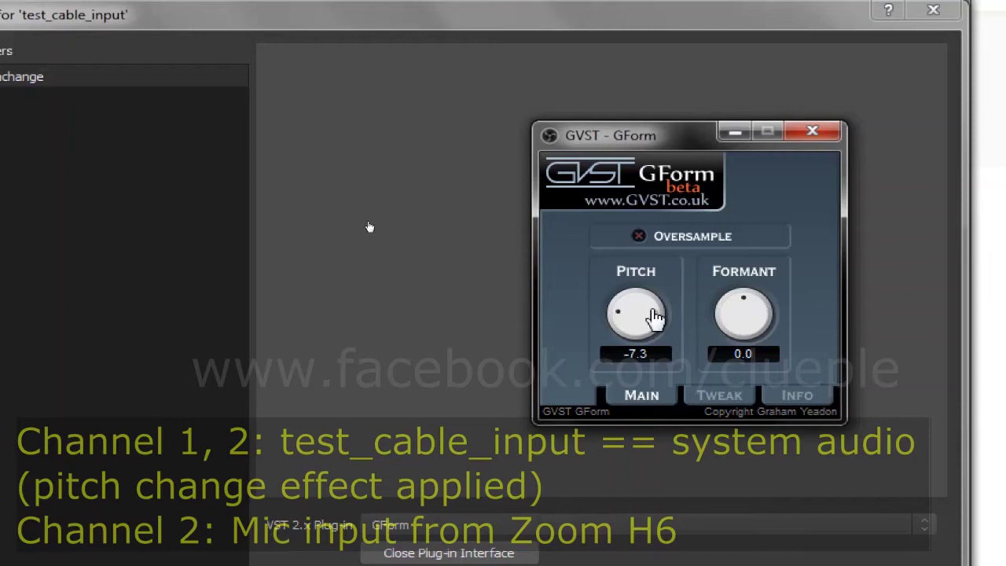
left_click_drag(631, 332, 619, 306)
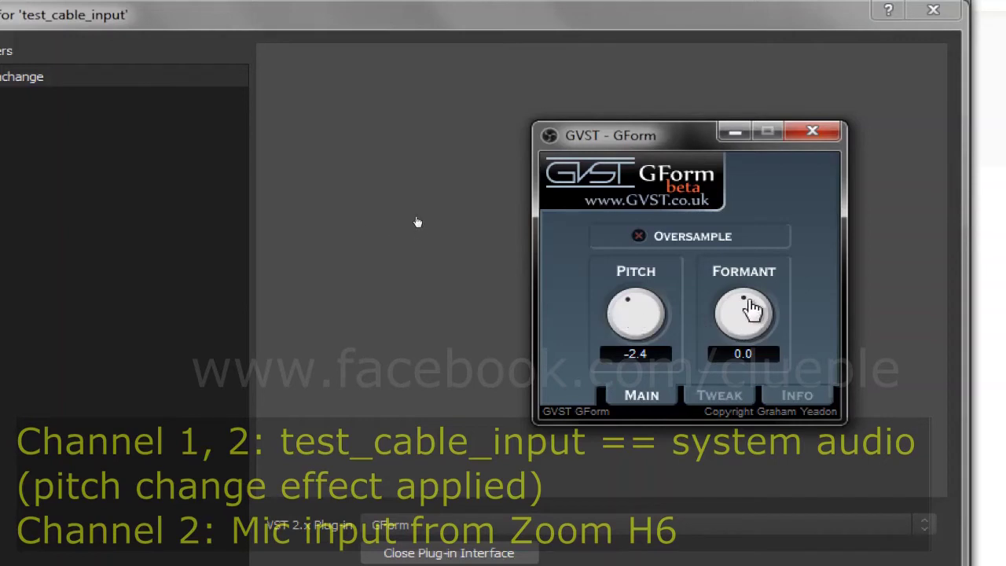
left_click_drag(752, 307, 745, 261)
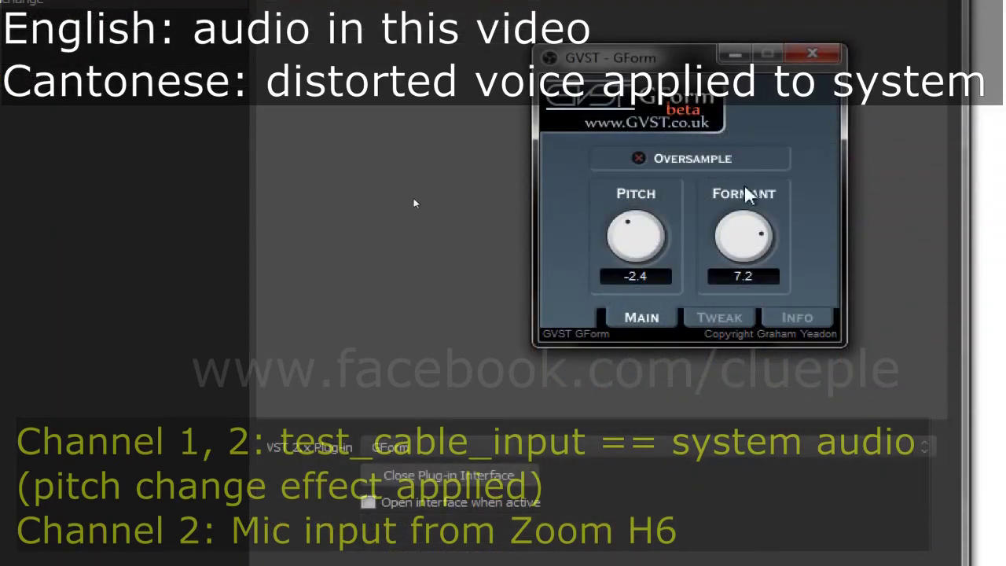
left_click(813, 54)
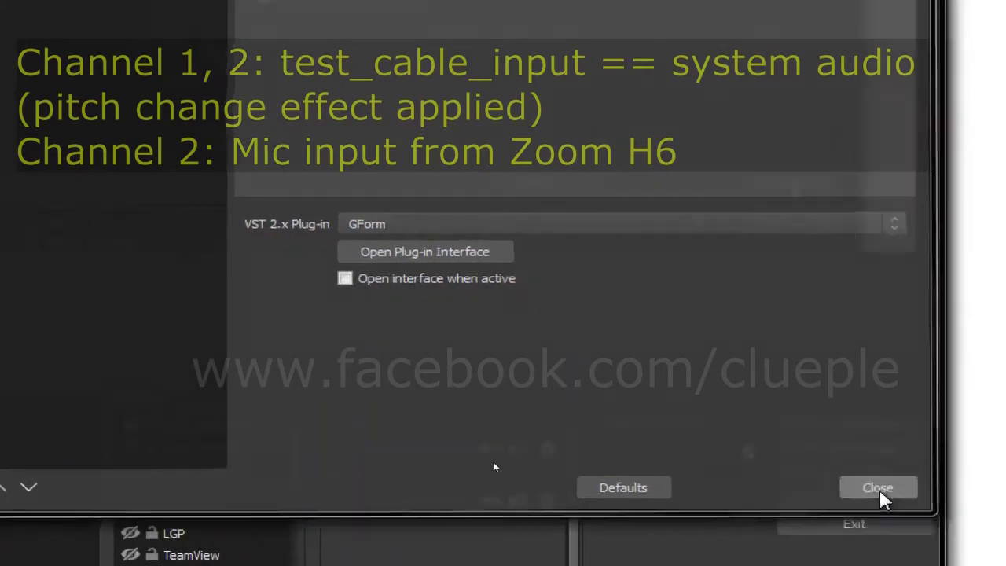
Close the test_cable_input filter settings and play then pause the YouTube video
left_click(883, 492)
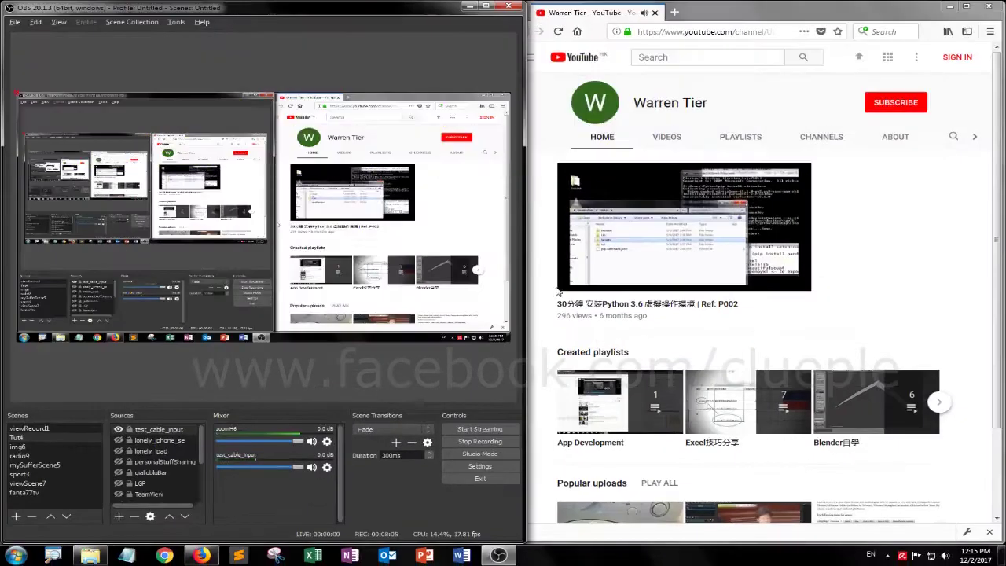
left_click(597, 280)
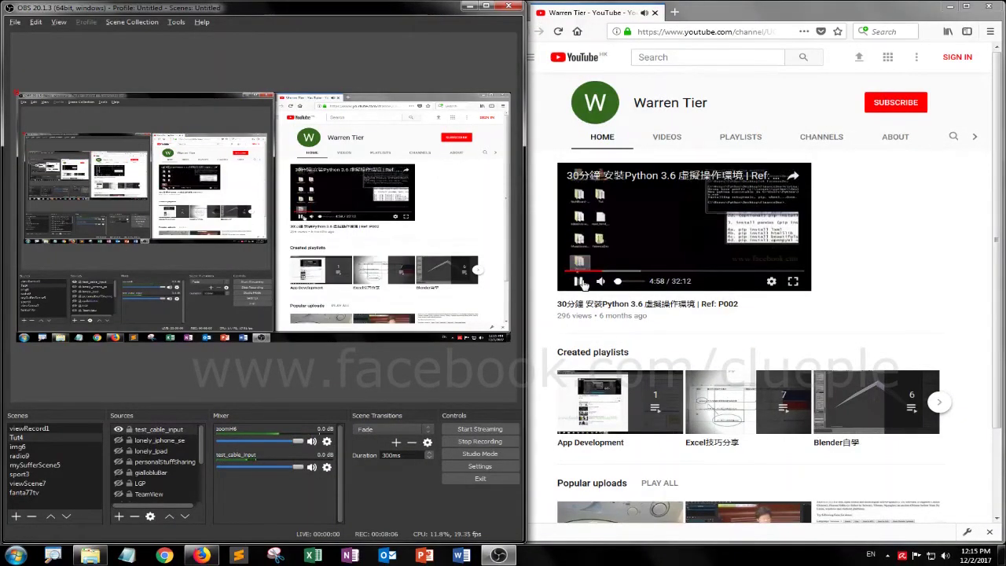
key("super+Right")
Close Firefox and open File Explorer to Storage (D:) with the recordings
key("space")
left_click(972, 12)
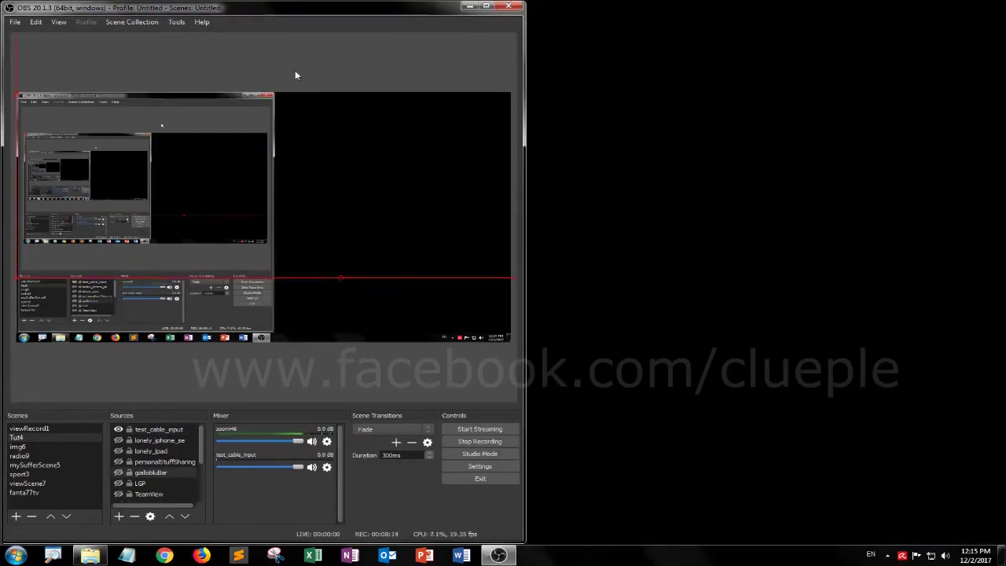
key("super+e")
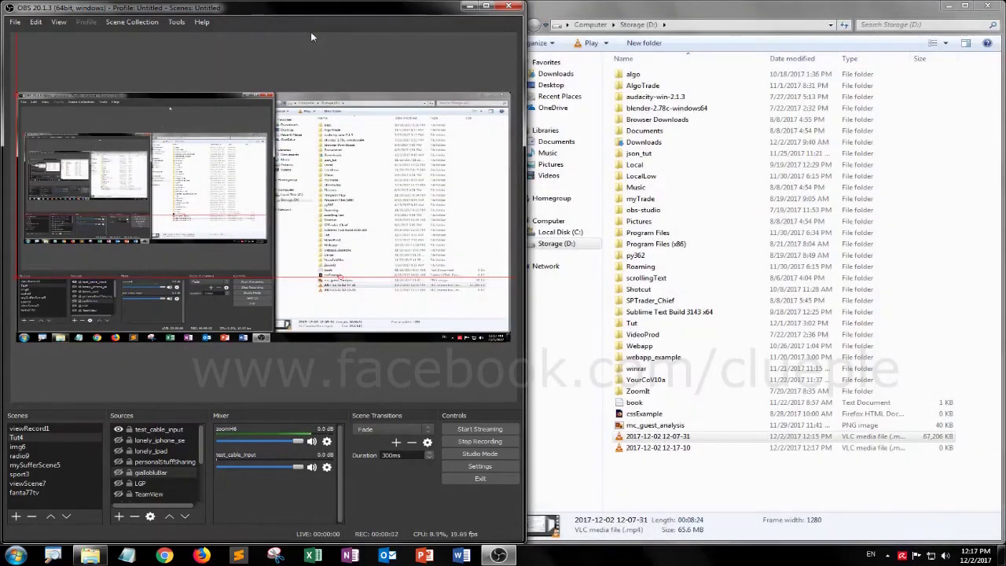
left_click(658, 436)
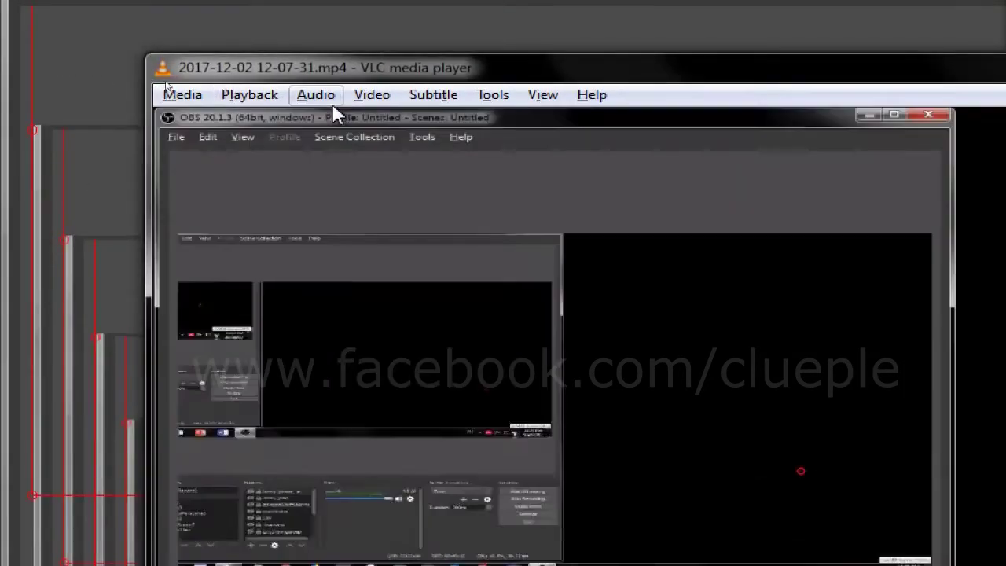
left_click(329, 86)
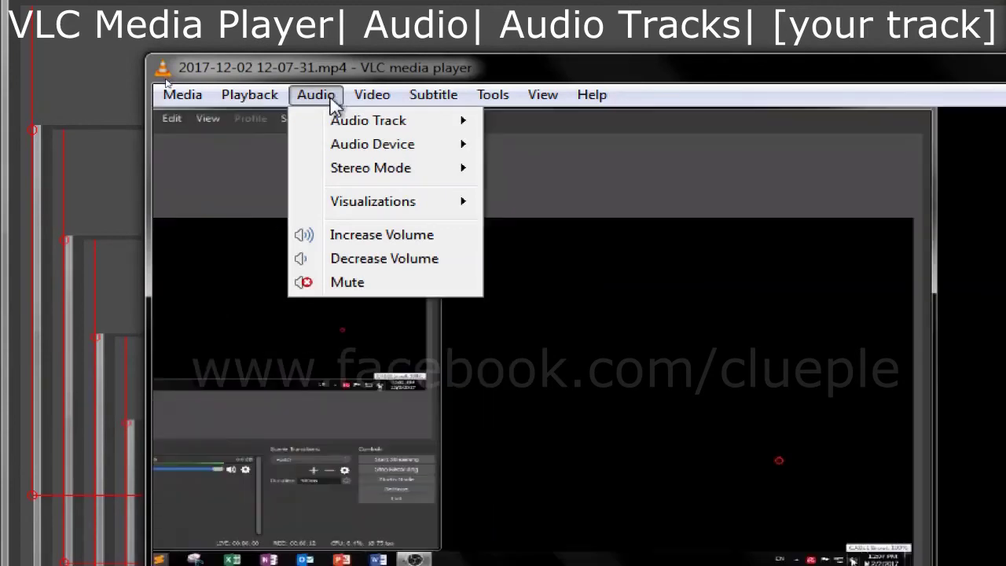
mouse_move(356, 123)
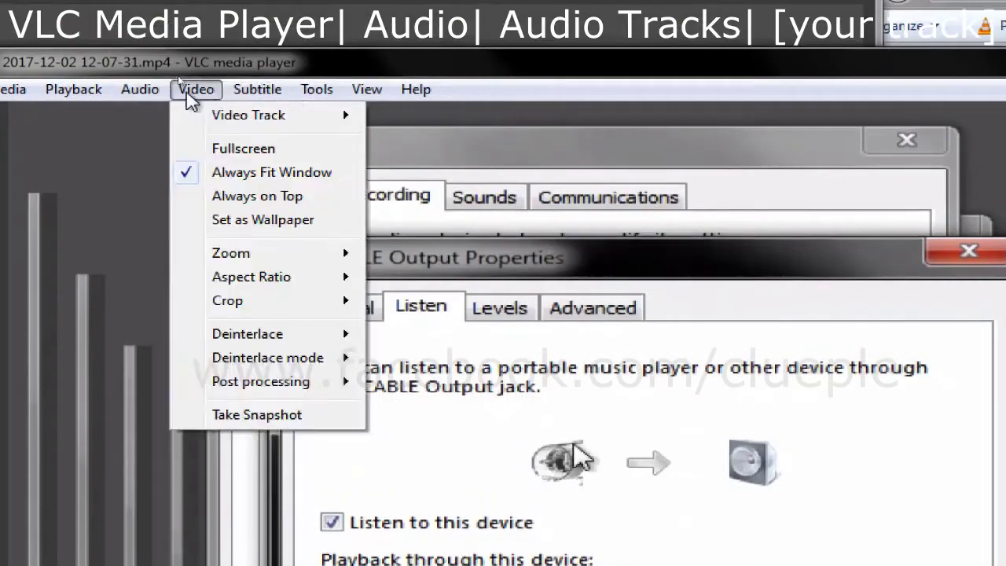
mouse_move(183, 90)
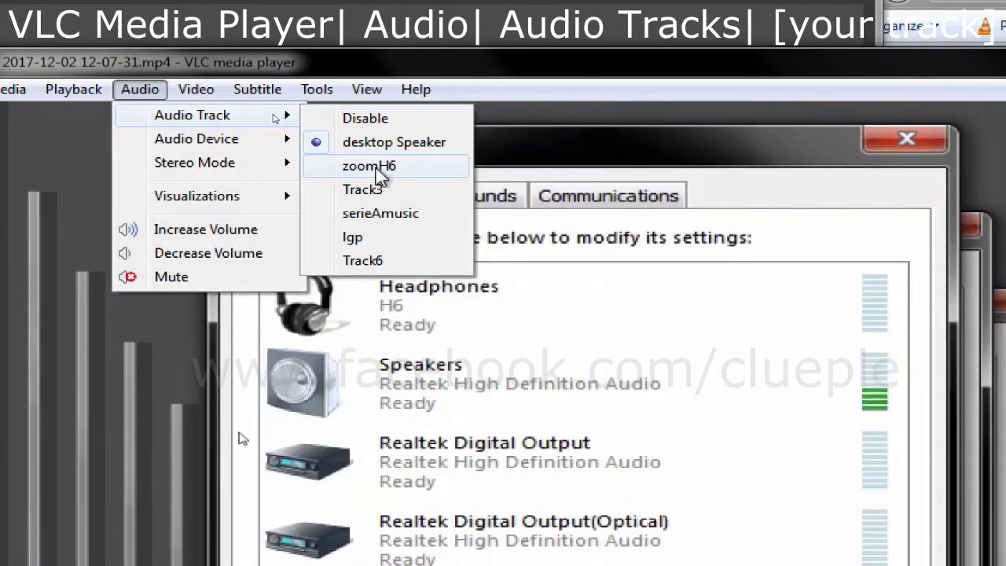
Switch VLC to the test_cable_input audio track, jump to about 7:00, then close VLC
left_click(376, 168)
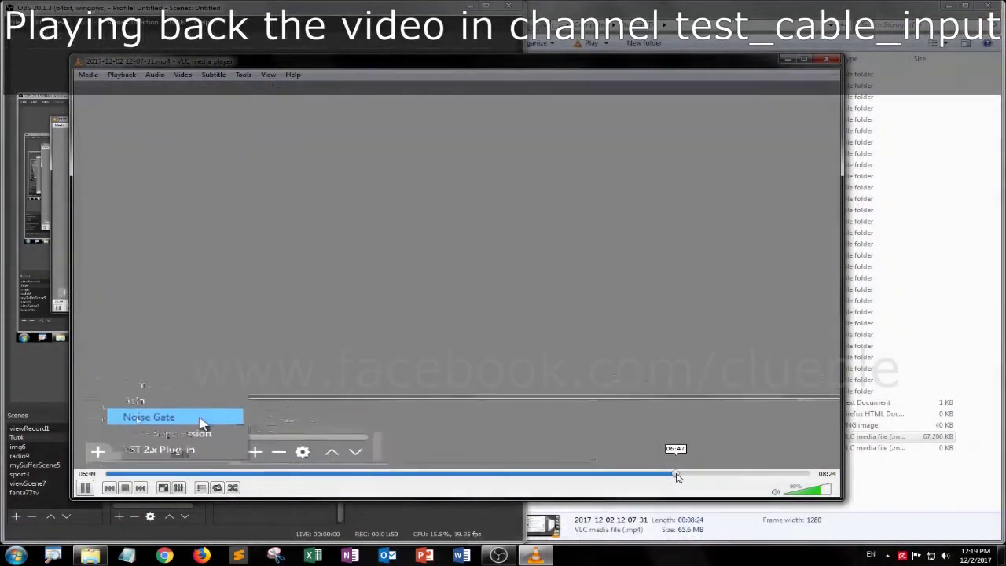
left_click(691, 475)
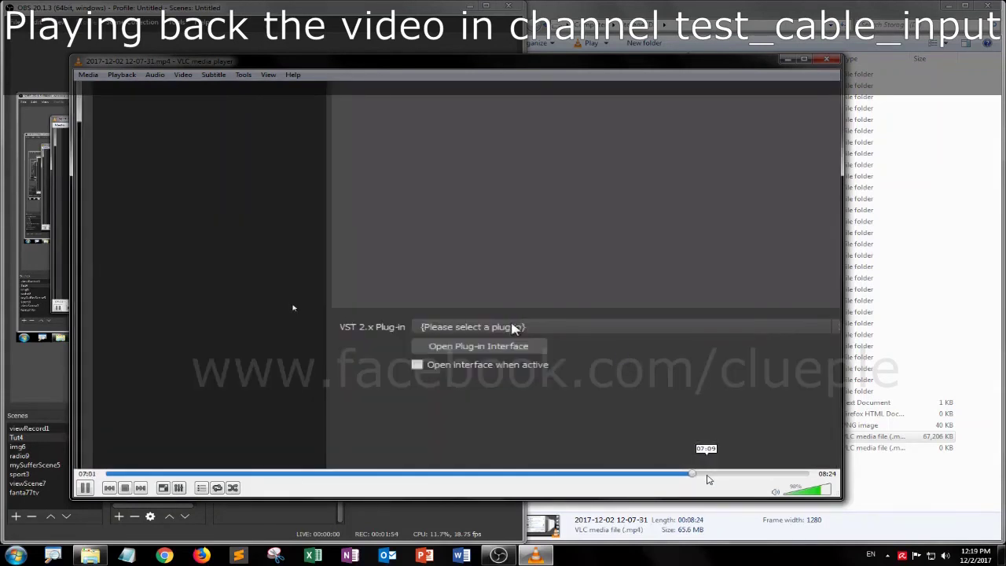
left_click(707, 476)
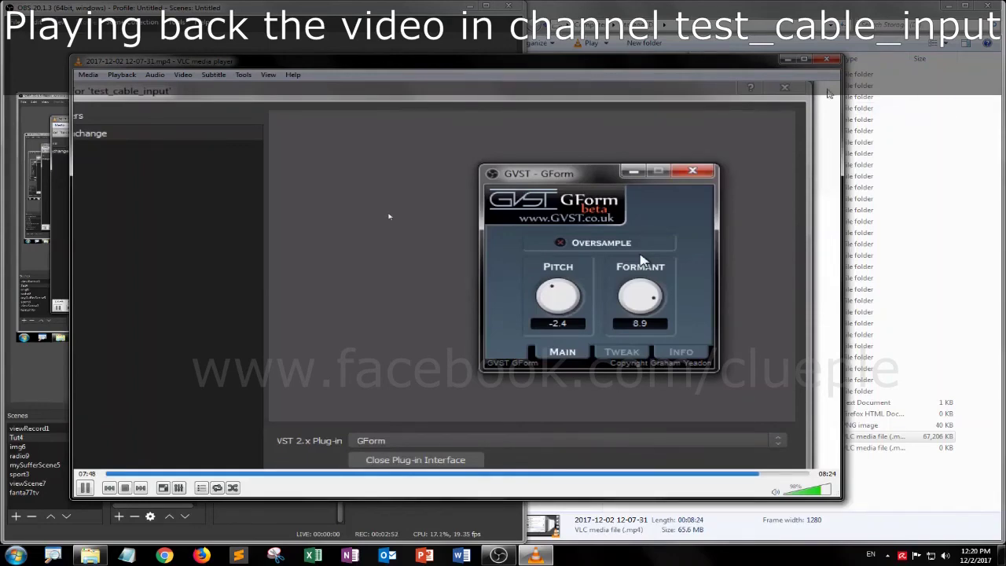
left_click(825, 59)
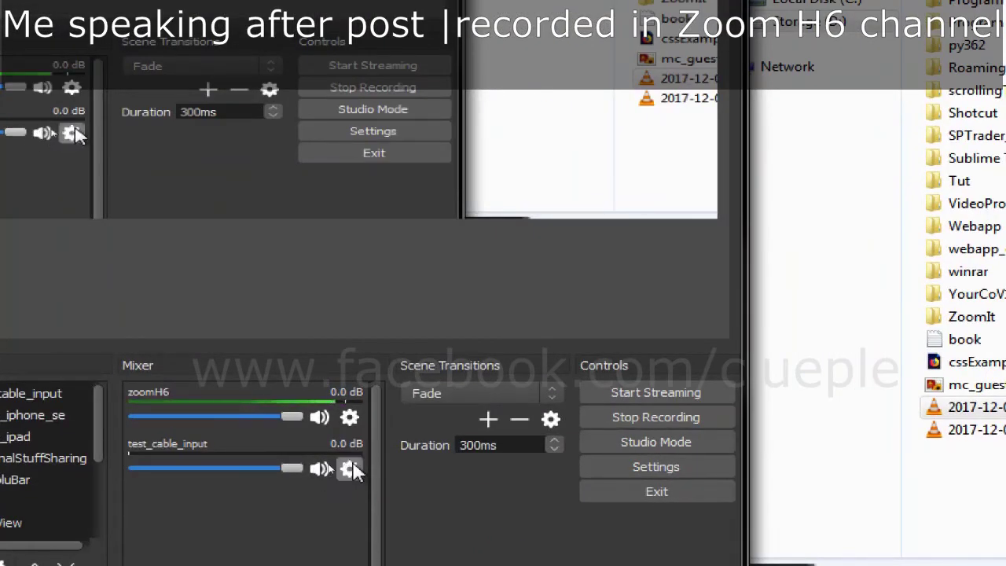
Review the test_cable_input audio filters and close that window
left_click(350, 469)
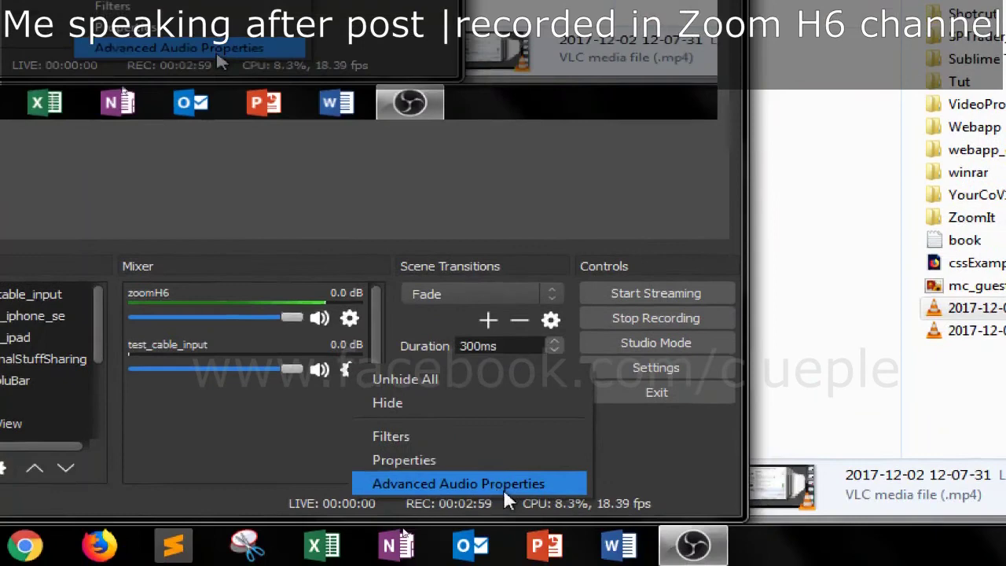
left_click(426, 443)
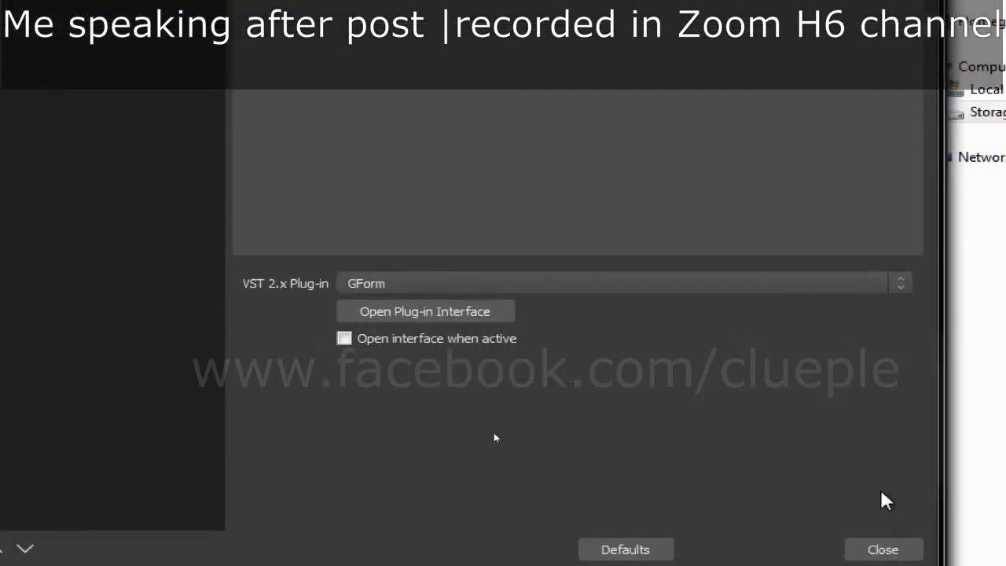
left_click(883, 549)
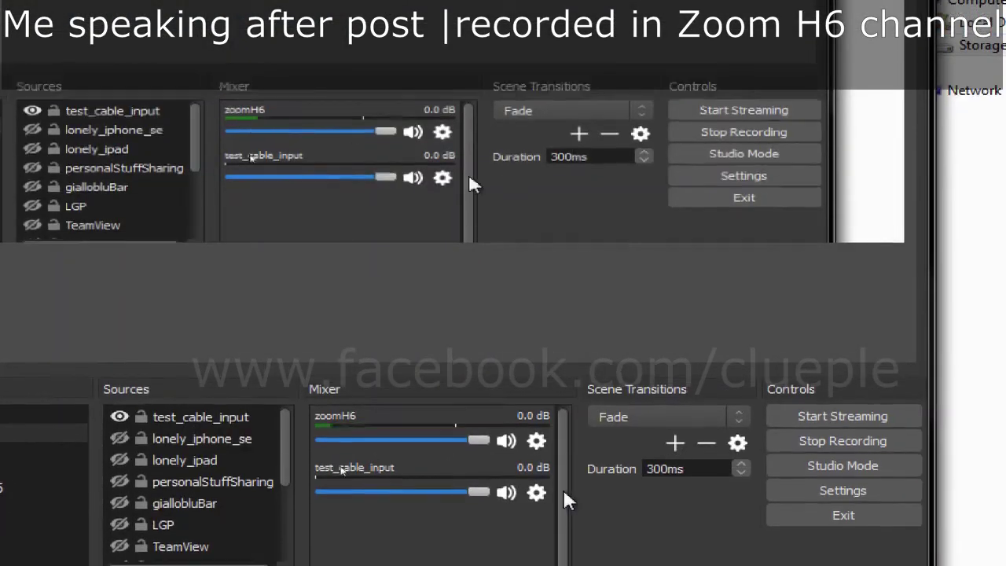
In Advanced Audio Properties, uncheck Track 2 for test_cable_input and close
left_click(536, 492)
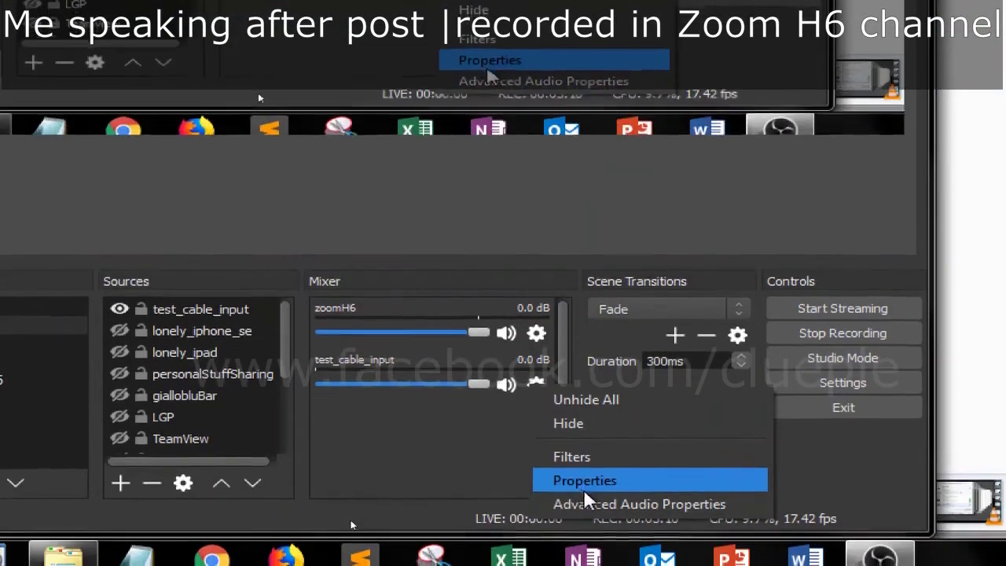
left_click(586, 503)
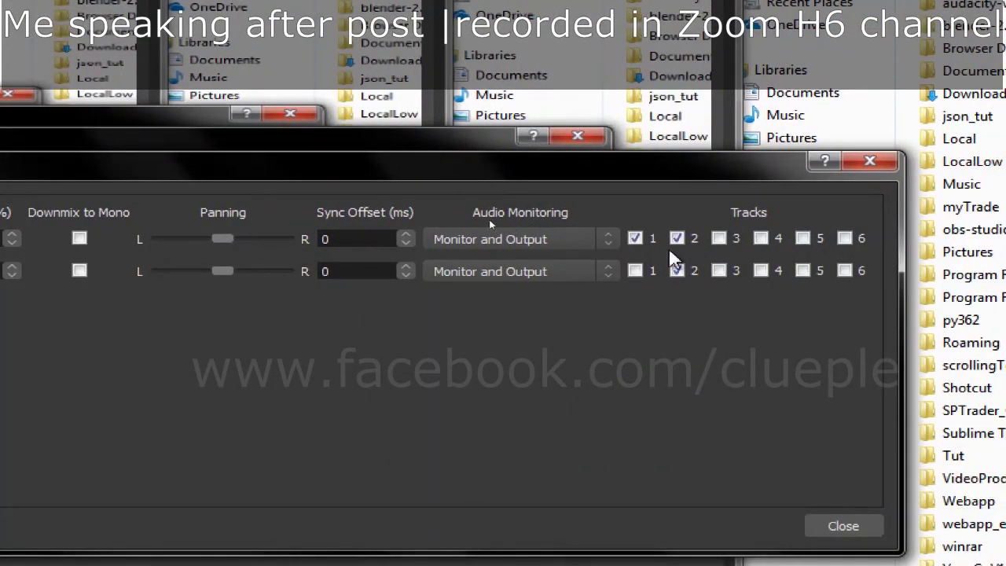
left_click(677, 238)
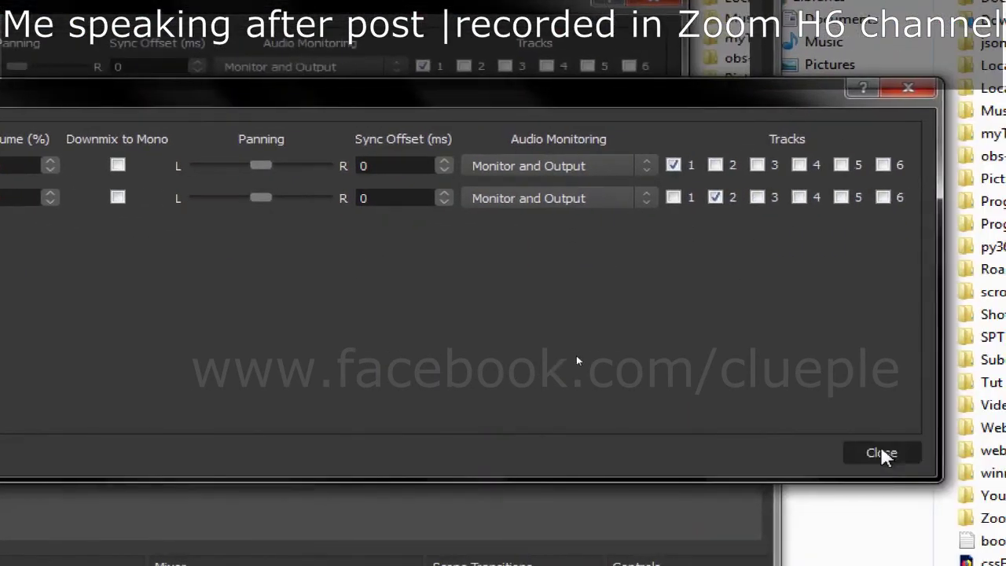
left_click(988, 526)
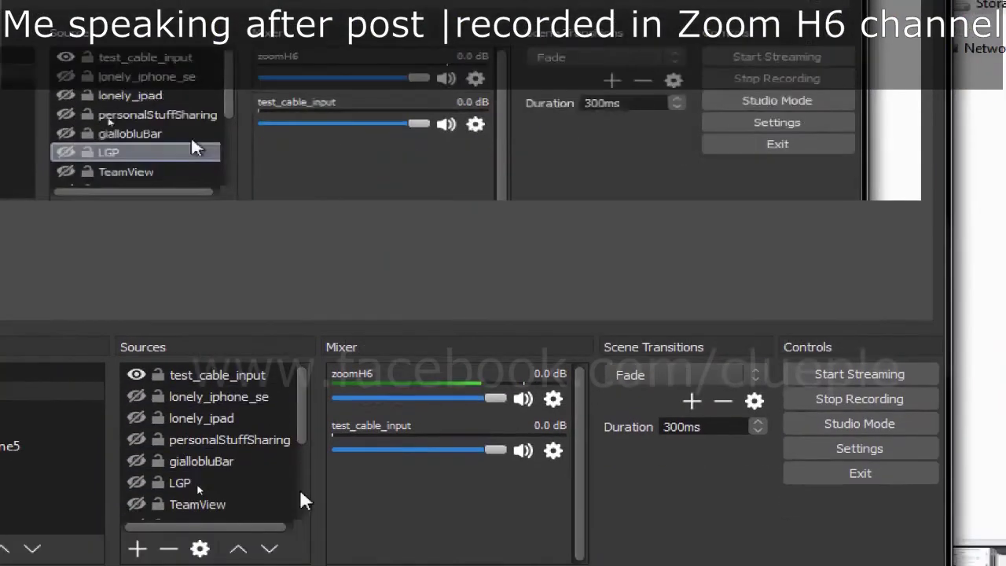